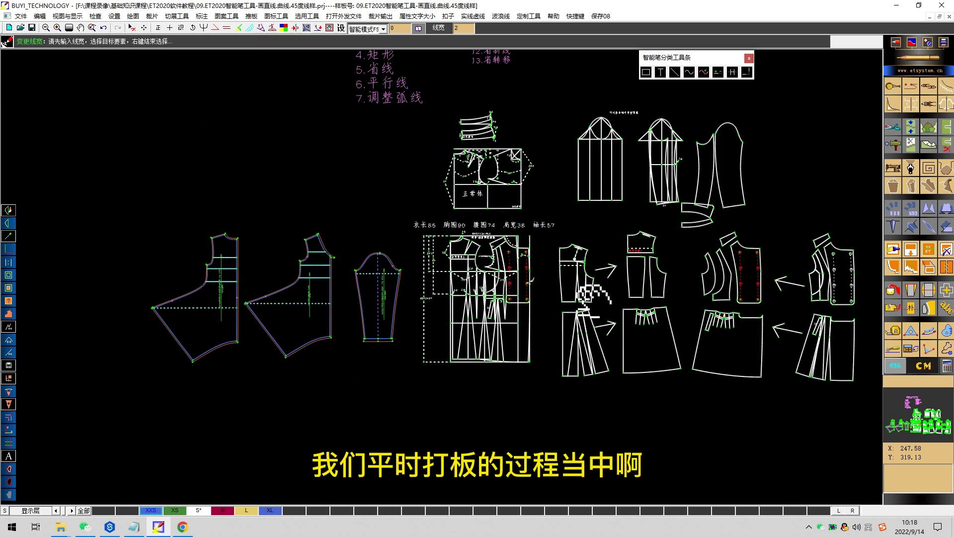
- Delete the two horizontal yoke lines around the 活页宽度3 label on the back bodice
scroll(477, 298, "up", 4)
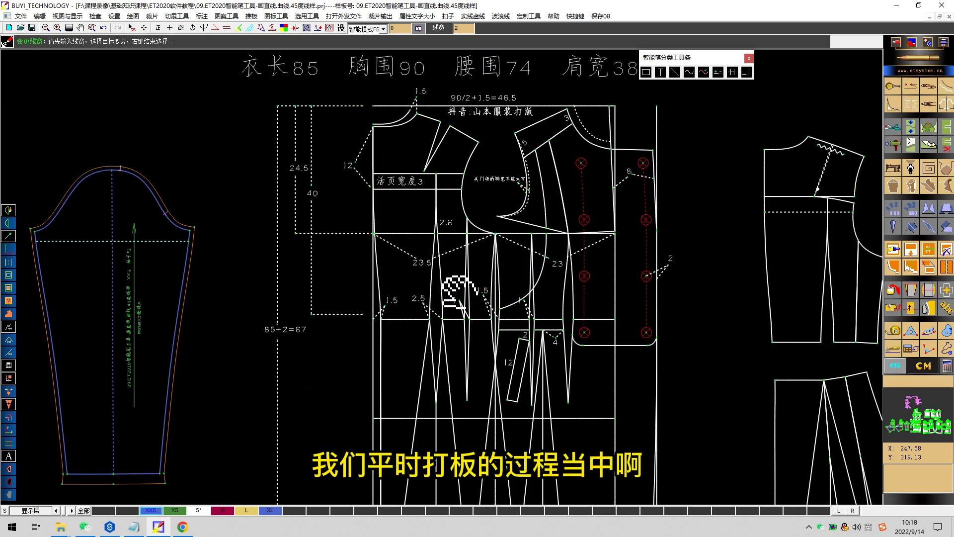
scroll(426, 251, "up", 2)
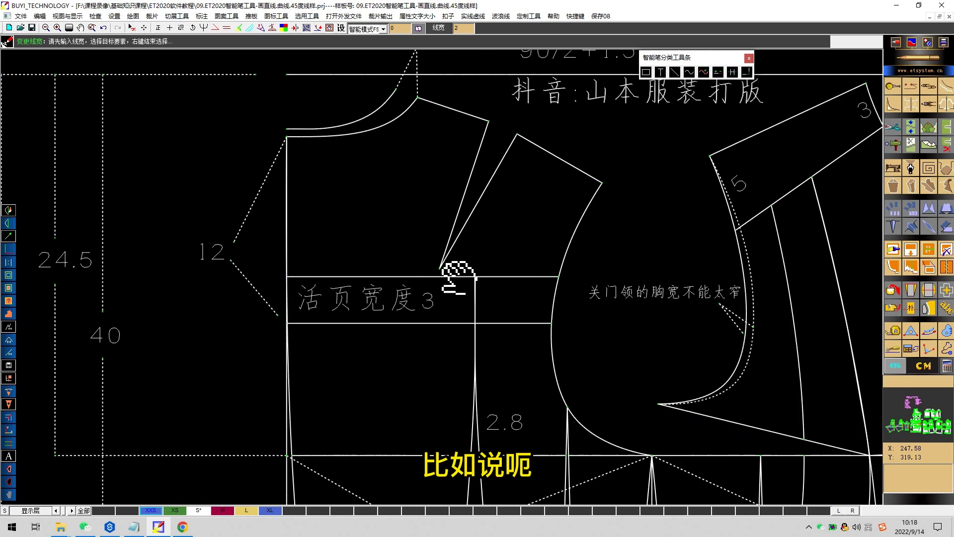
left_click(918, 59)
left_click_drag(394, 266, 378, 347)
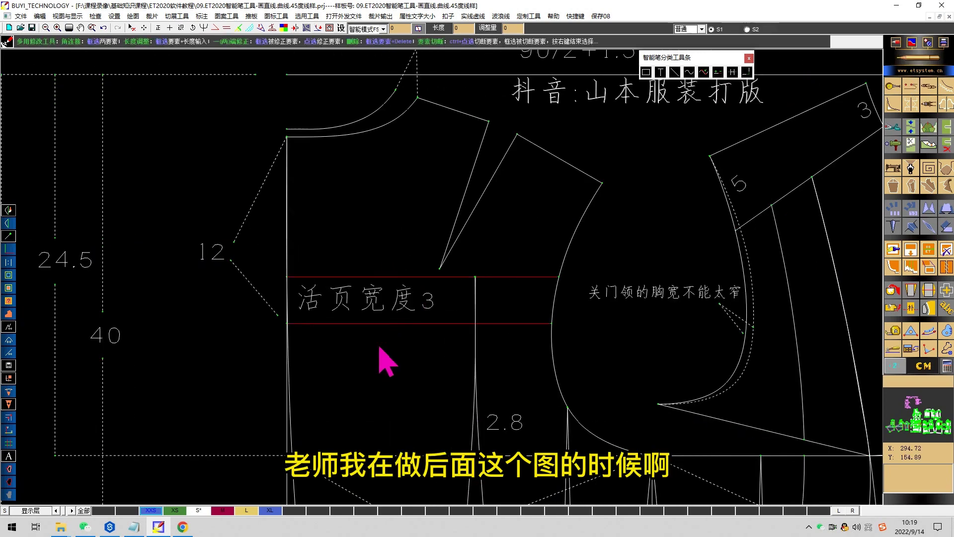
key("Delete")
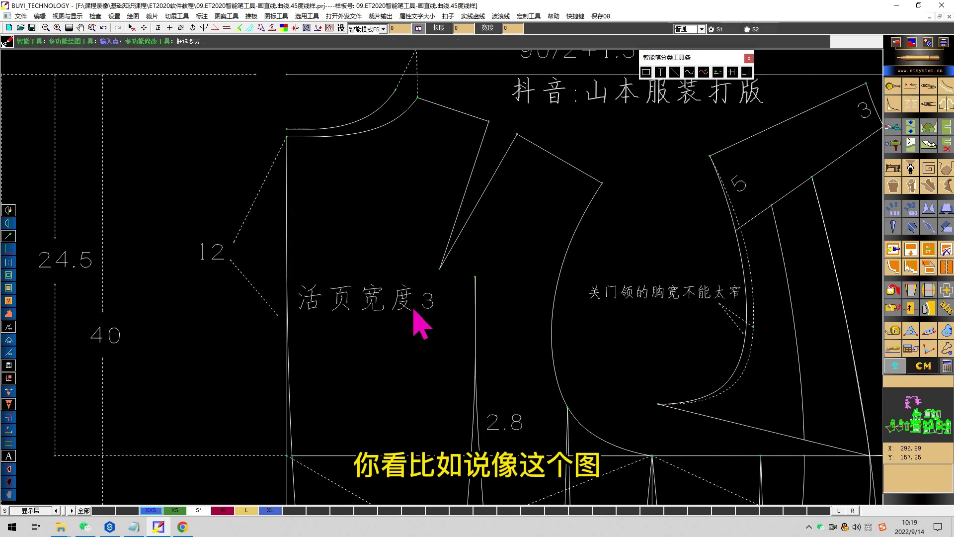
- Draw a horizontal line from the centre-back edge, 12 below the back neck point, across to the armhole curve with the smart pen
left_click_drag(286, 137, 292, 321)
left_click(397, 274)
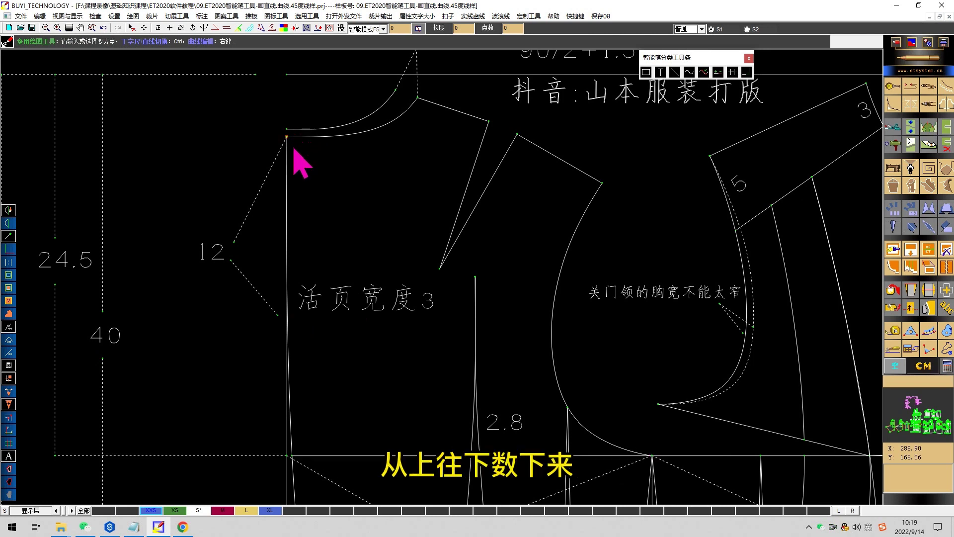
left_click_drag(400, 31, 368, 36)
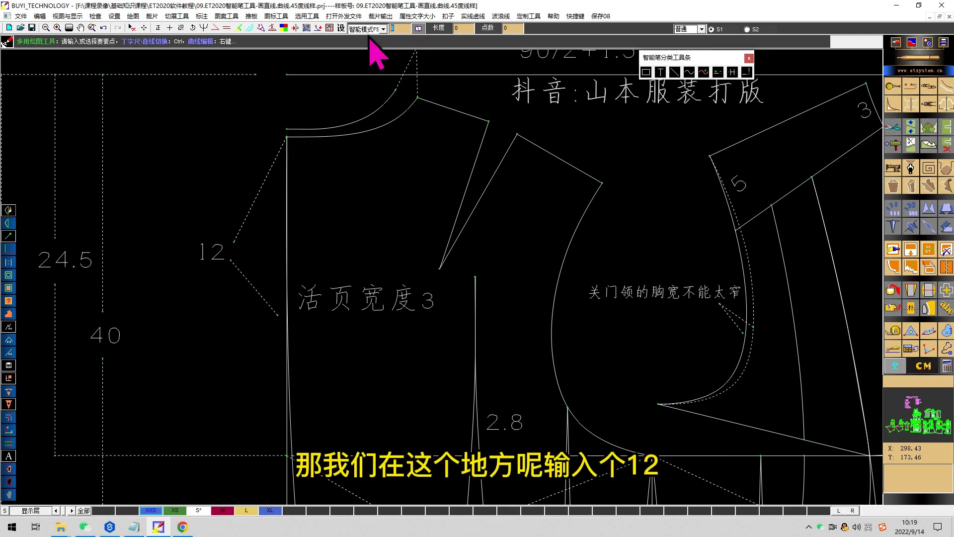
type("12")
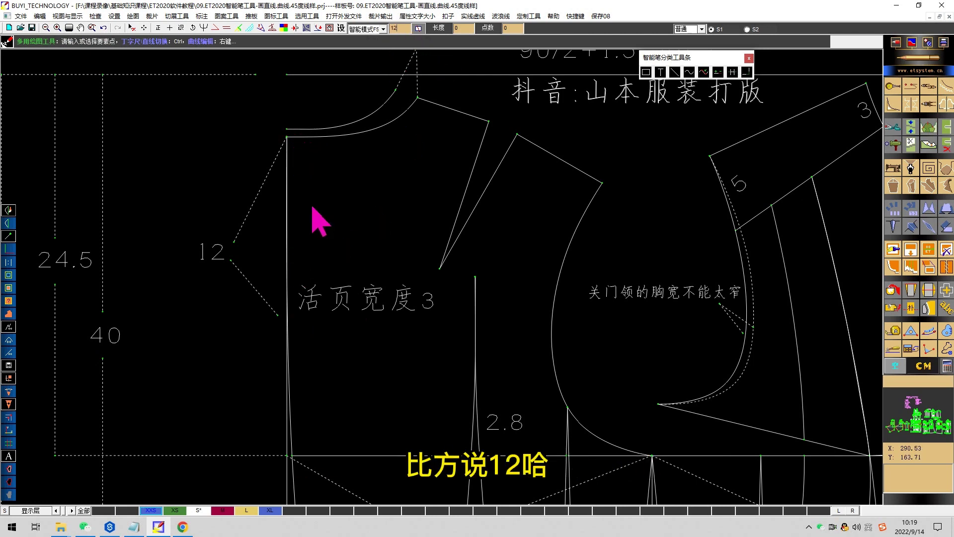
left_click(288, 325)
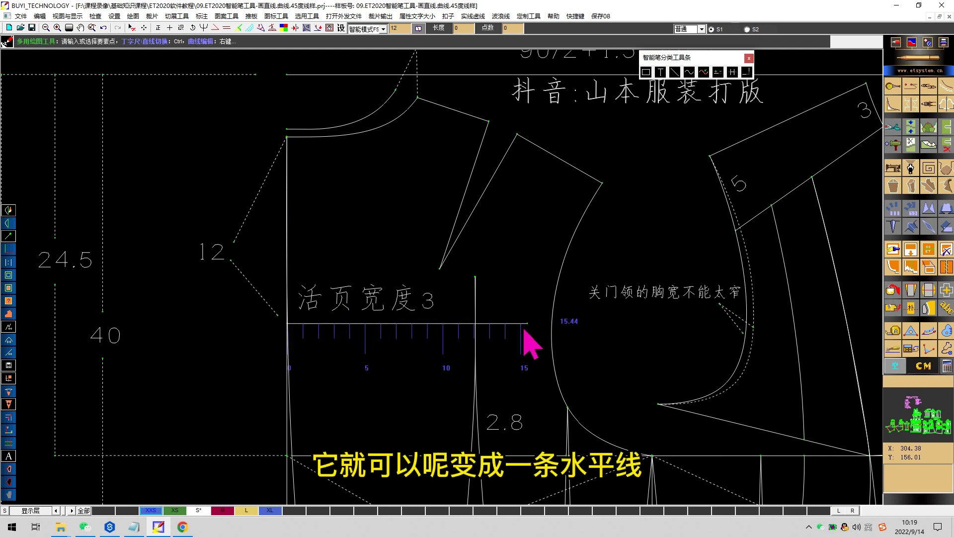
left_click(553, 325)
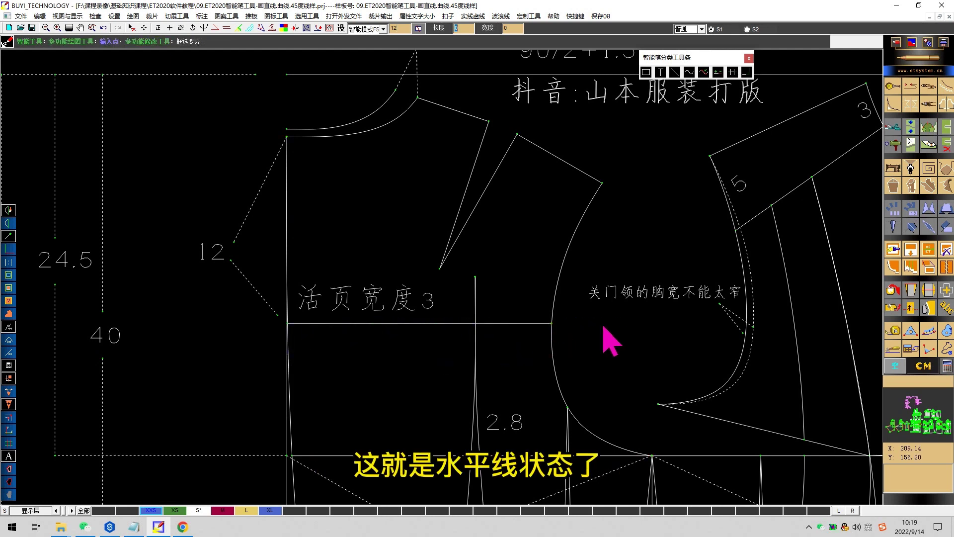
- Delete the front half of the bottom edge on the 正常体 basic block
scroll(448, 283, "down", 5)
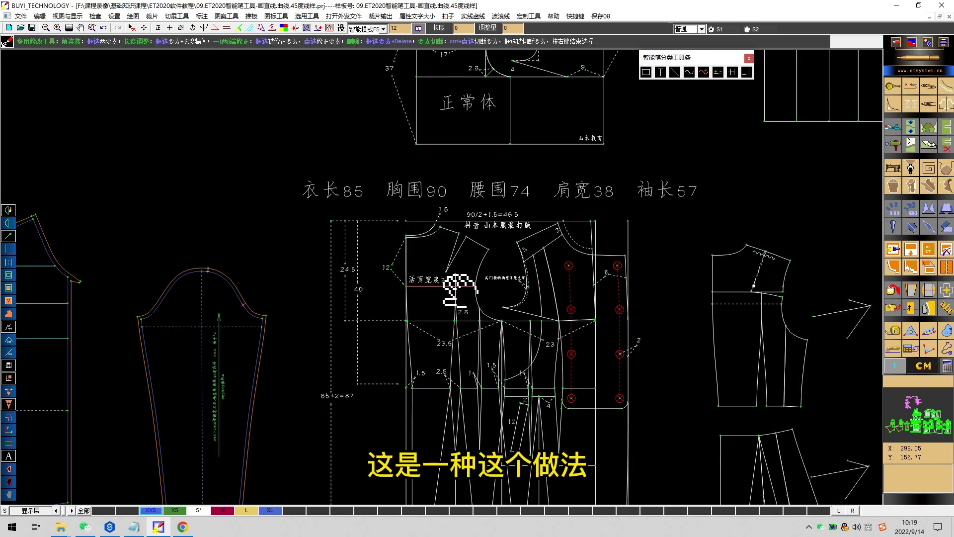
scroll(591, 221, "down", 3)
middle_click_drag(590, 221, 451, 281)
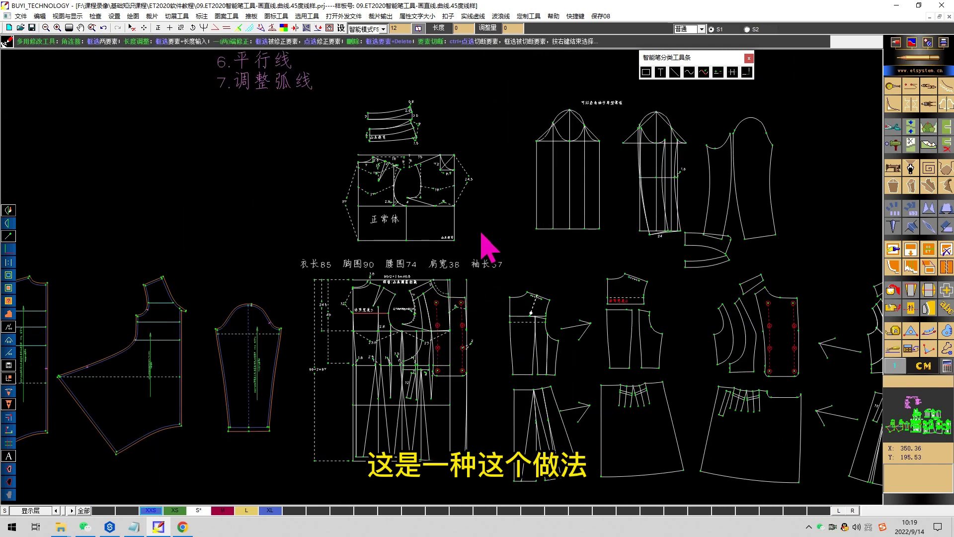
scroll(482, 234, "down", 1)
scroll(457, 287, "up", 1)
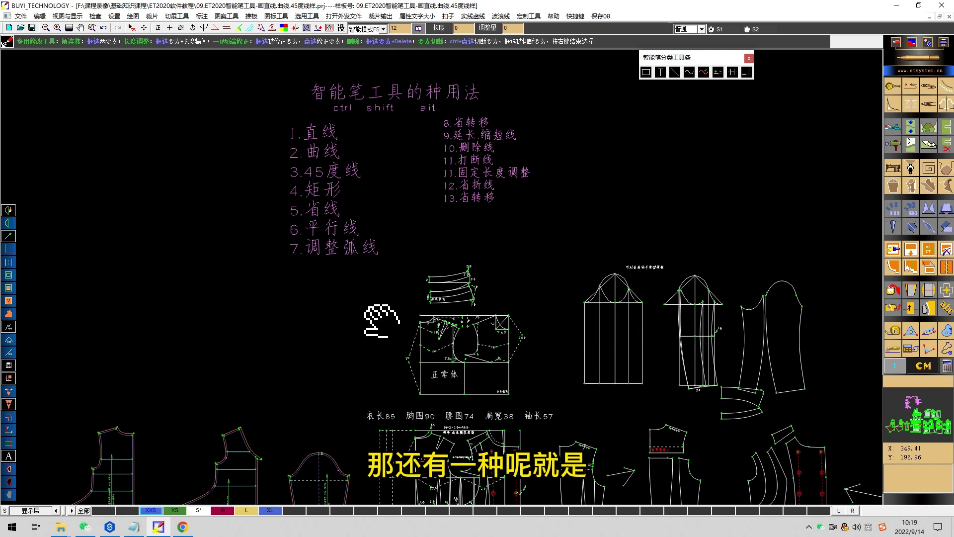
scroll(452, 294, "up", 4)
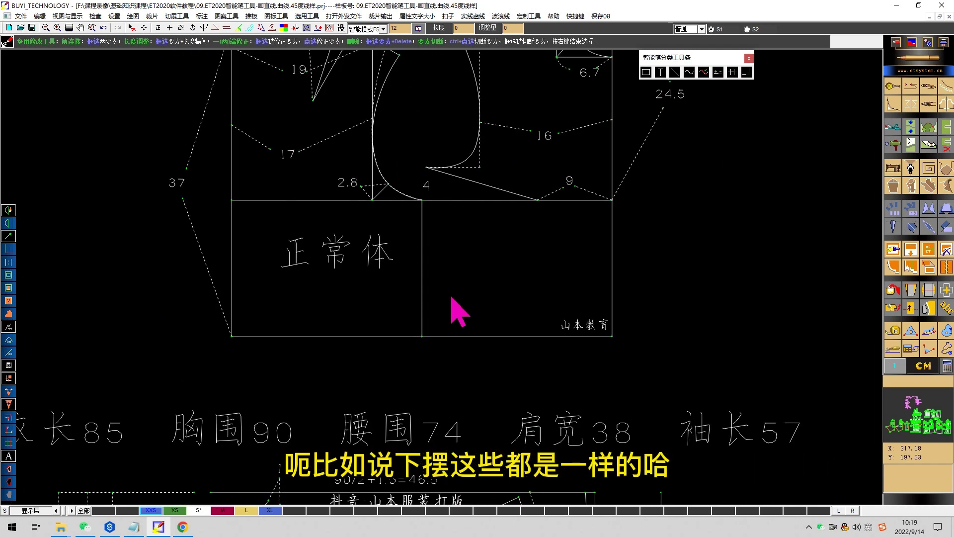
left_click_drag(441, 373, 444, 371)
key("Delete")
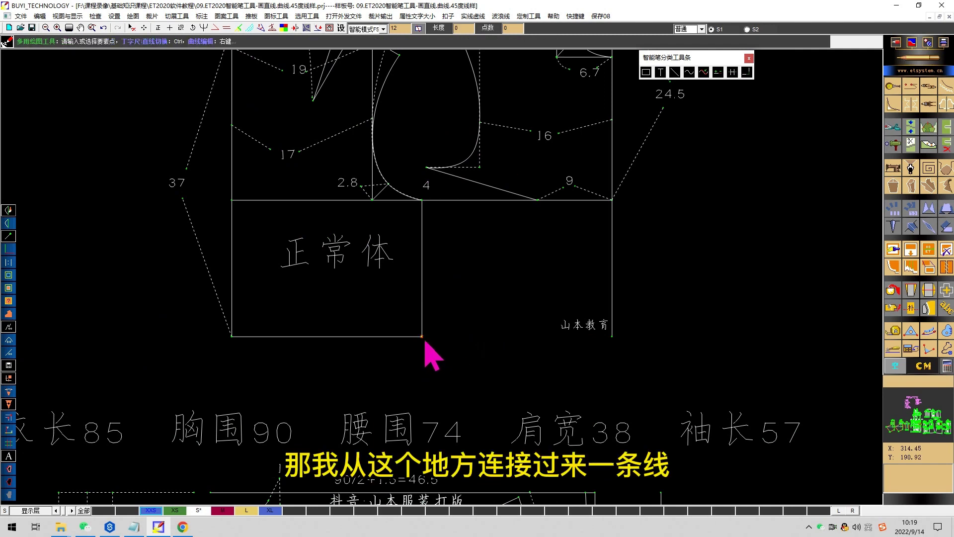
- Redraw the missing bottom edge of the 正常体 block as a straight line from the side seam's lower end to the centre-front corner
left_click(616, 348)
right_click(616, 348)
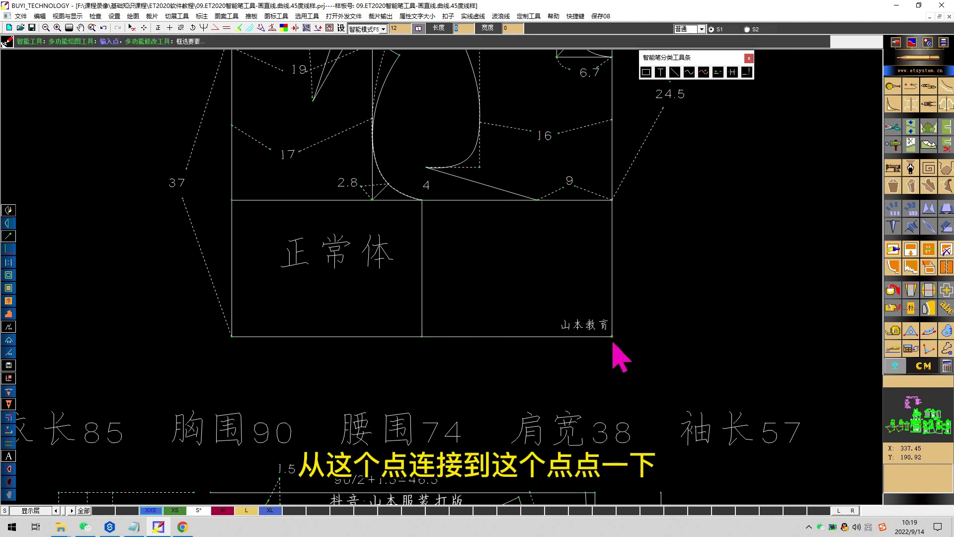
right_click(560, 337)
right_click(619, 339)
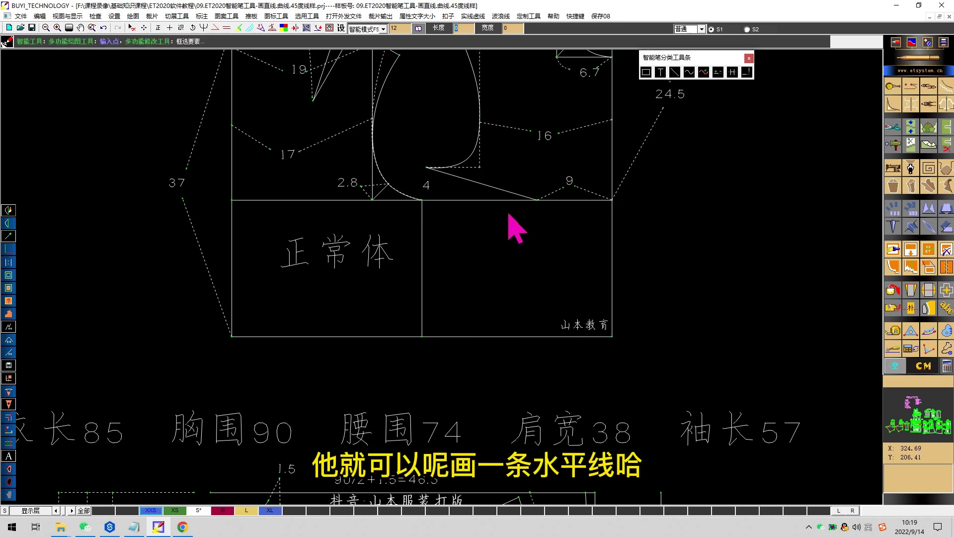
- Draw a nearly horizontal straight line between two points in the empty area above the collar pieces
scroll(508, 213, "down", 3)
middle_click_drag(508, 150, 457, 291)
scroll(455, 288, "up", 2)
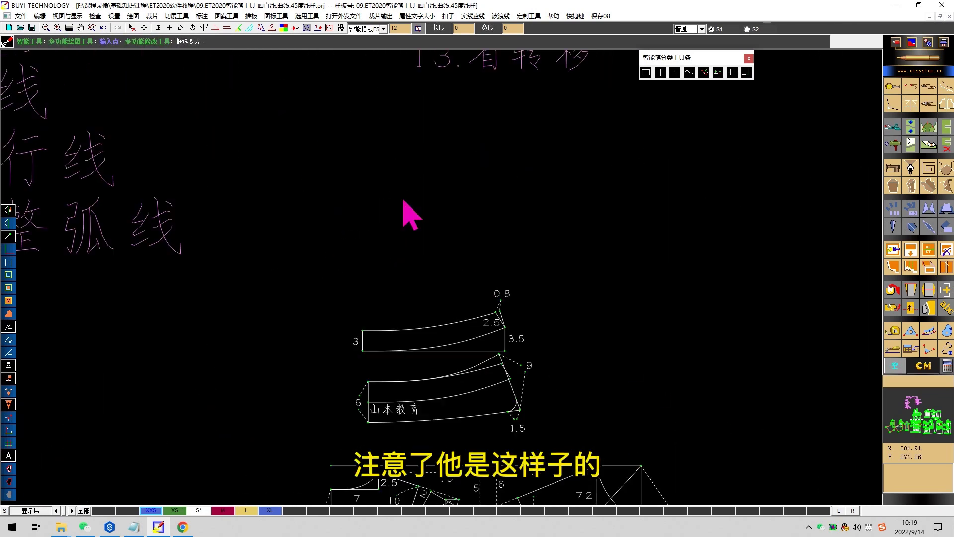
left_click(404, 161)
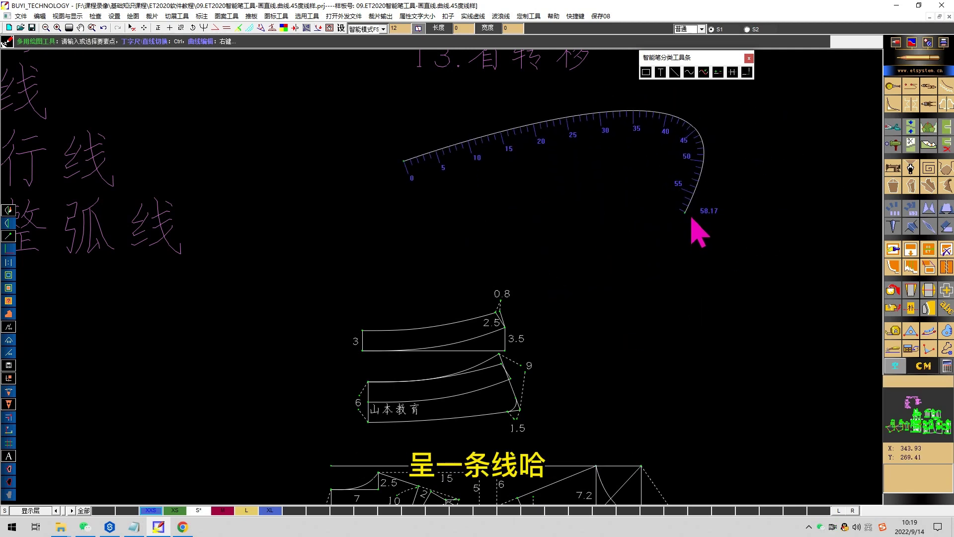
right_click(711, 217)
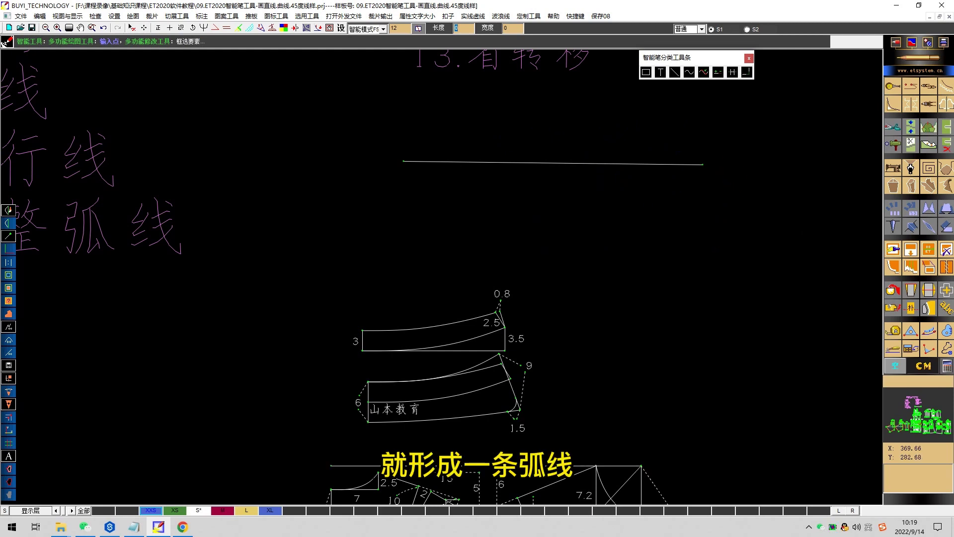
- Draw a freehand curve through five points below the straight line, hooking around beside the collar pieces
left_click(409, 189)
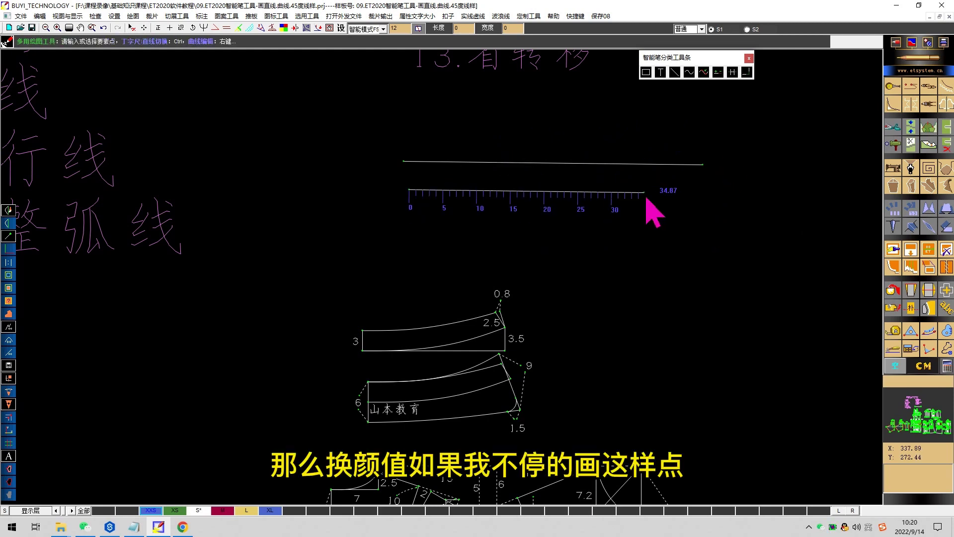
left_click(730, 242)
left_click(710, 335)
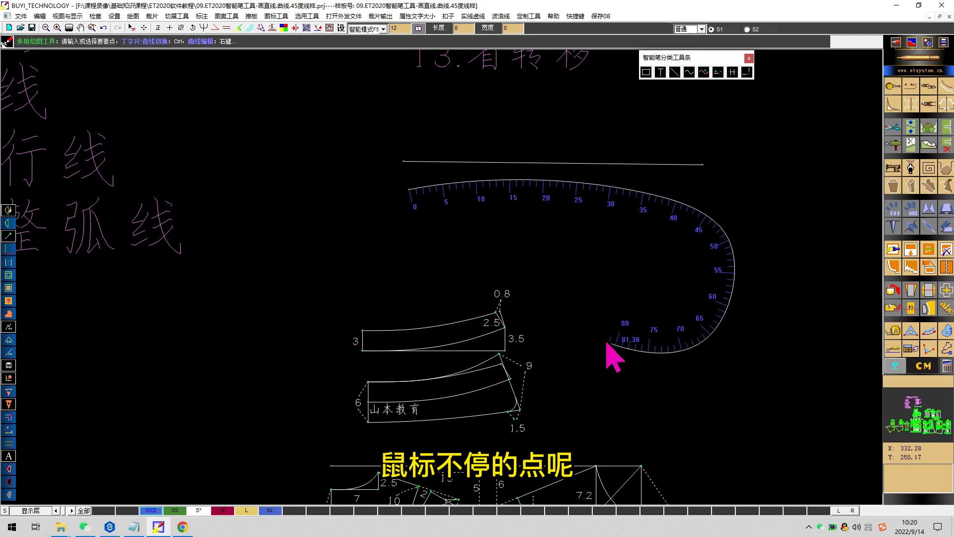
left_click(608, 342)
right_click(621, 263)
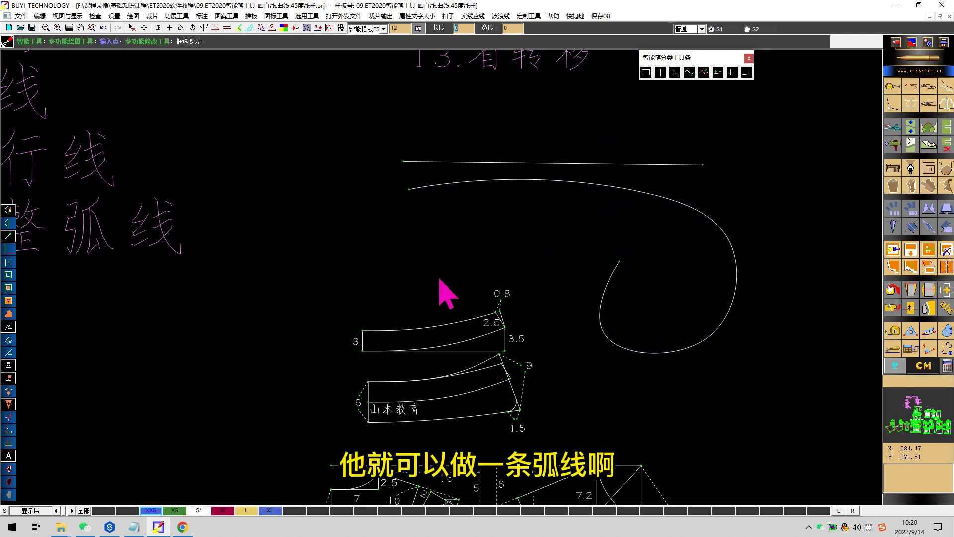
- Delete the solid back armhole curve on the 正常体 block
scroll(440, 279, "down", 5)
middle_click_drag(263, 192, 461, 333)
scroll(458, 289, "up", 6)
left_click_drag(352, 250, 565, 283)
scroll(571, 281, "down", 5)
middle_click_drag(532, 340, 452, 291)
scroll(456, 292, "up", 3)
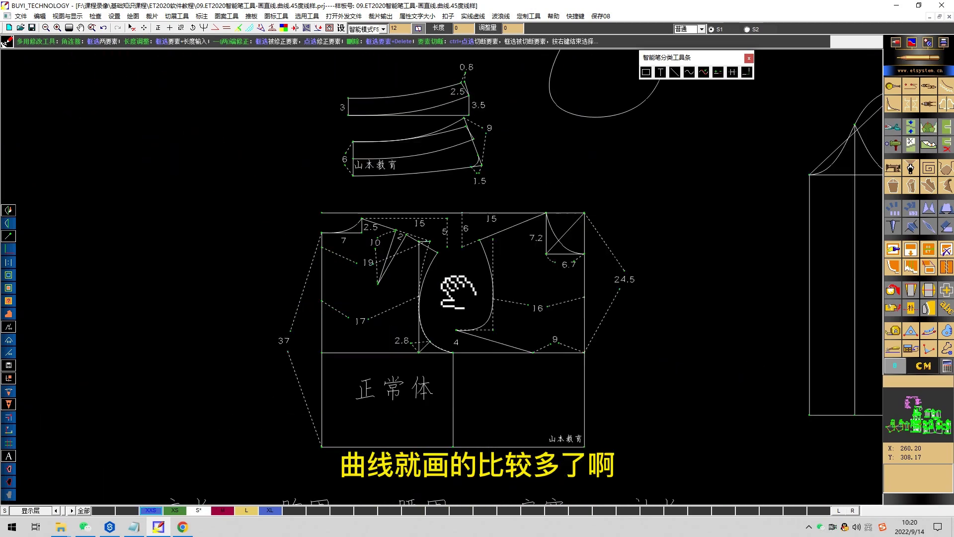
scroll(456, 296, "up", 3)
left_click(409, 267)
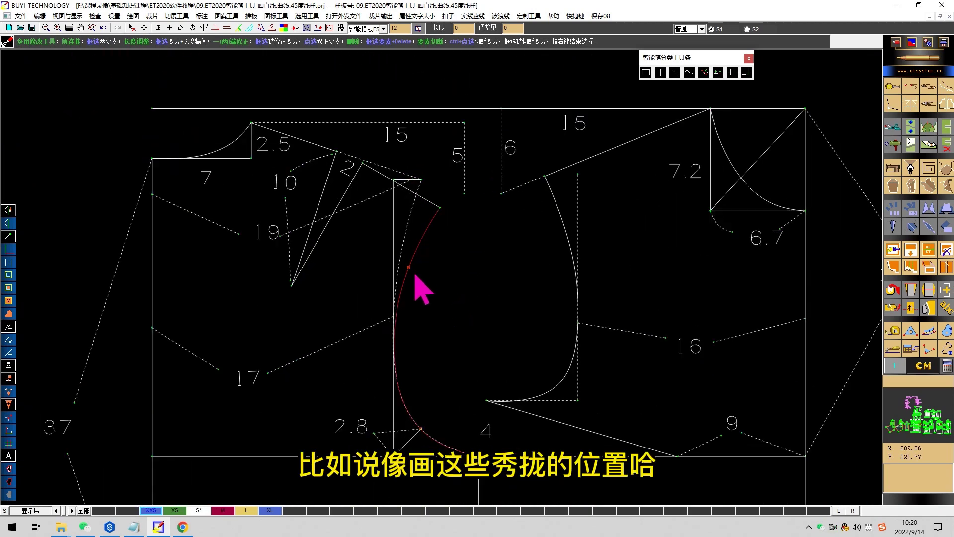
right_click(449, 289)
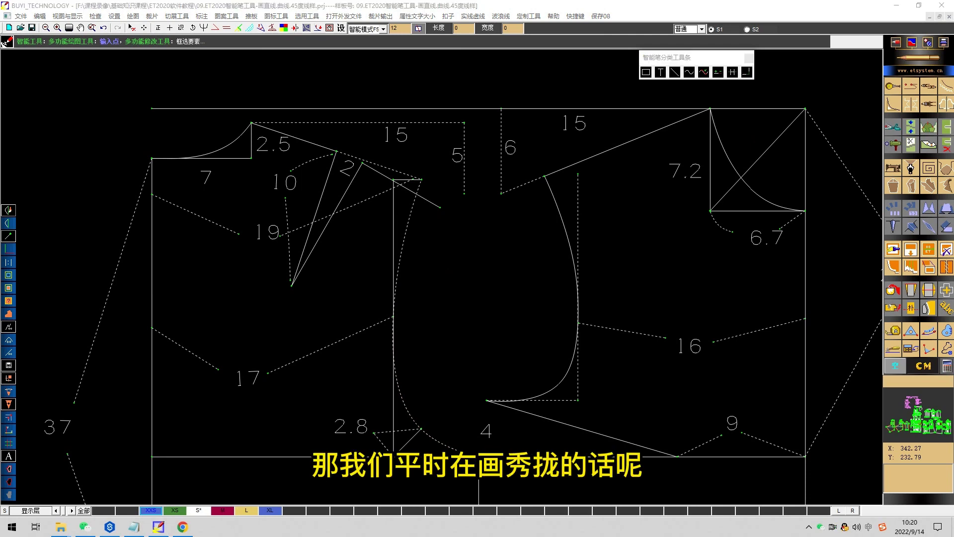
- Mark the four points of the back armhole with thick red dots using the screen annotation tool, and end the annotation
left_click(908, 42)
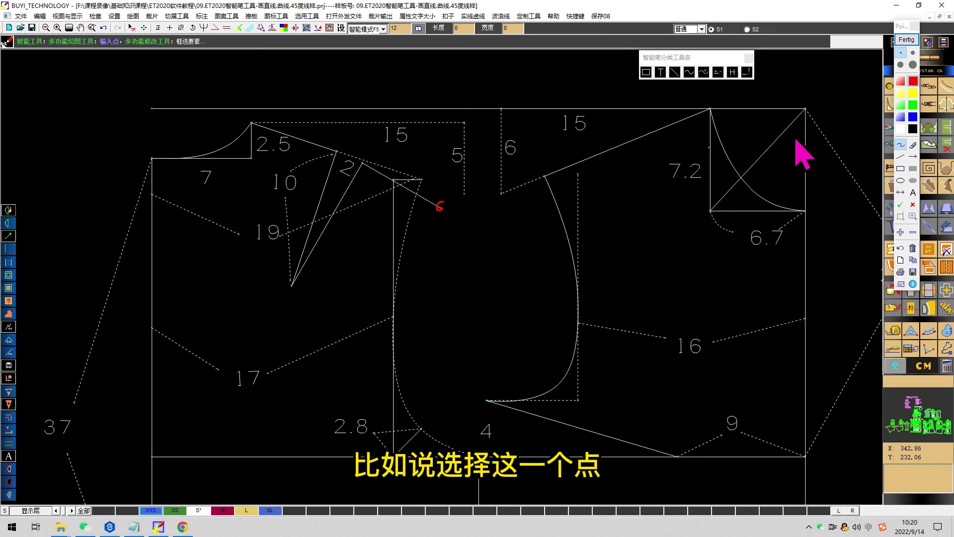
left_click(913, 64)
left_click_drag(442, 209, 453, 209)
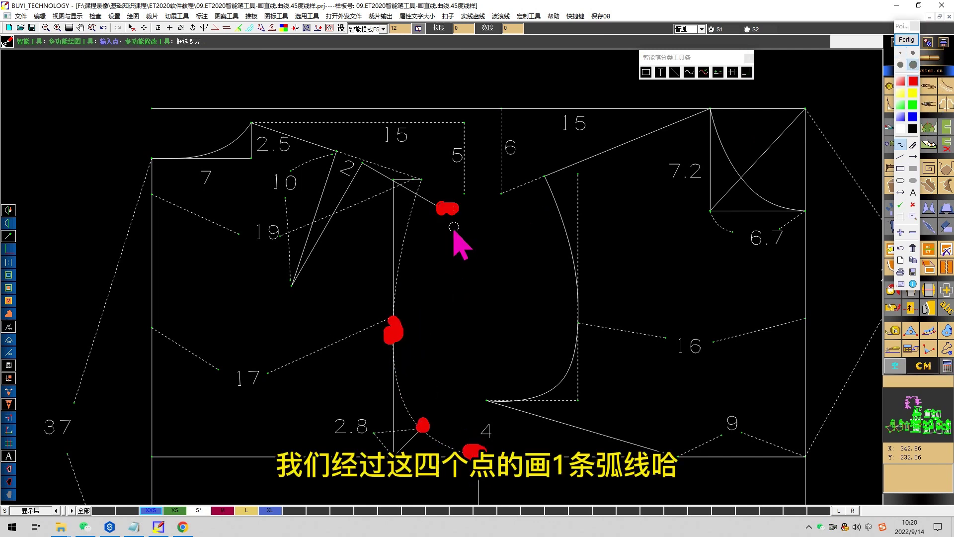
left_click(906, 39)
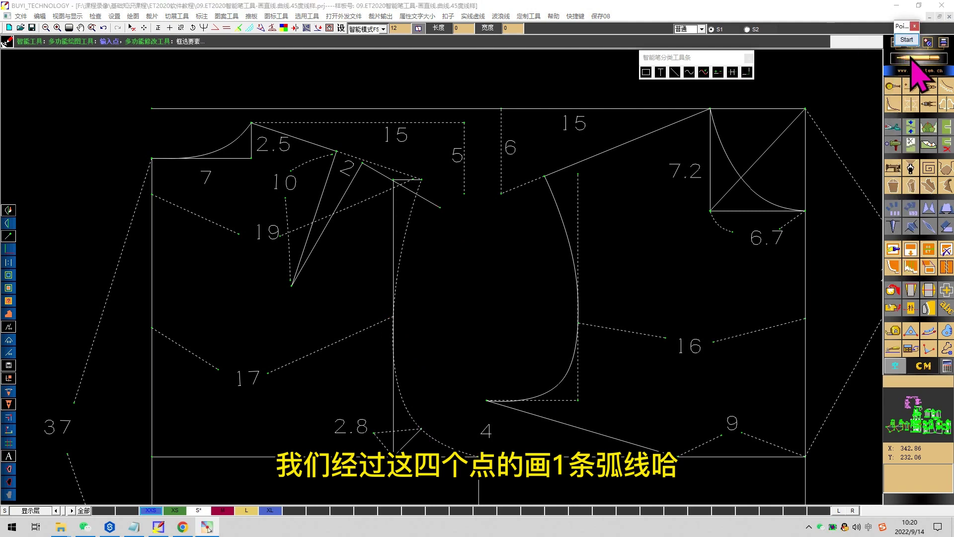
- Draw the back armhole curve from the shoulder end through the back-width point and the 2.8 corner point to the side seam
left_click(440, 208)
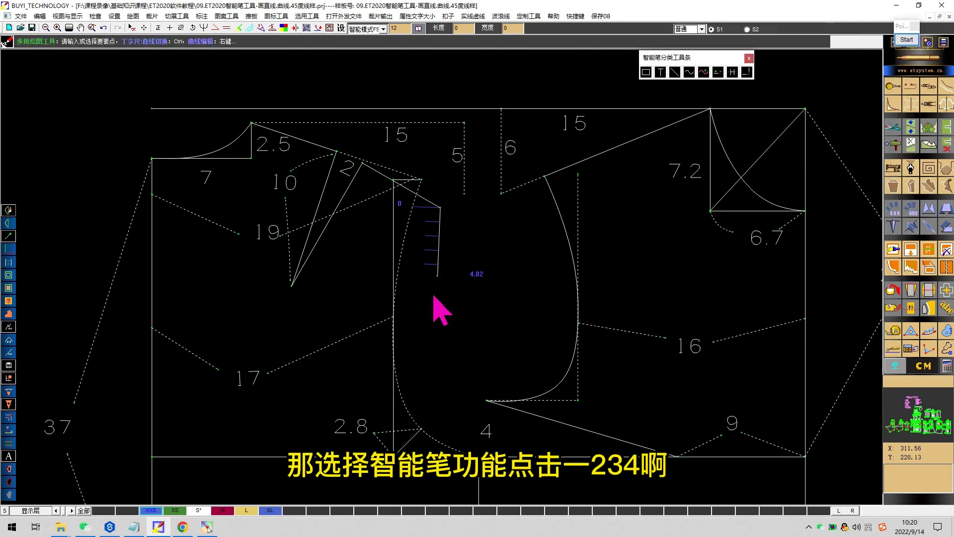
left_click(394, 317)
left_click(421, 429)
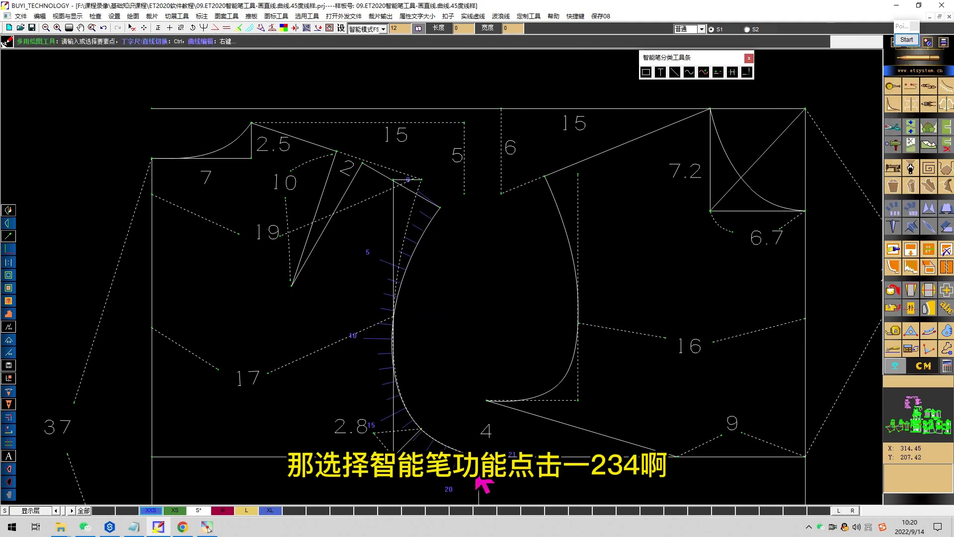
left_click(502, 465)
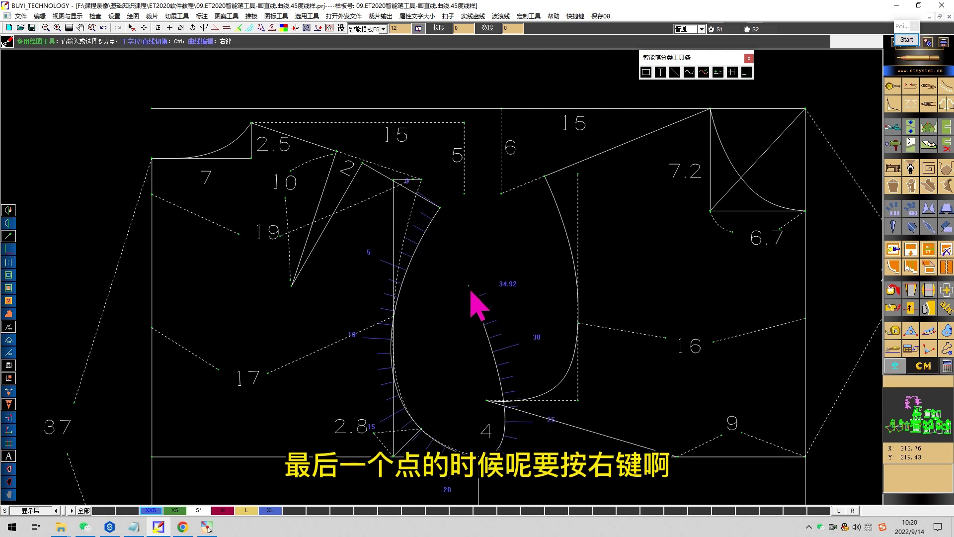
left_click(477, 461)
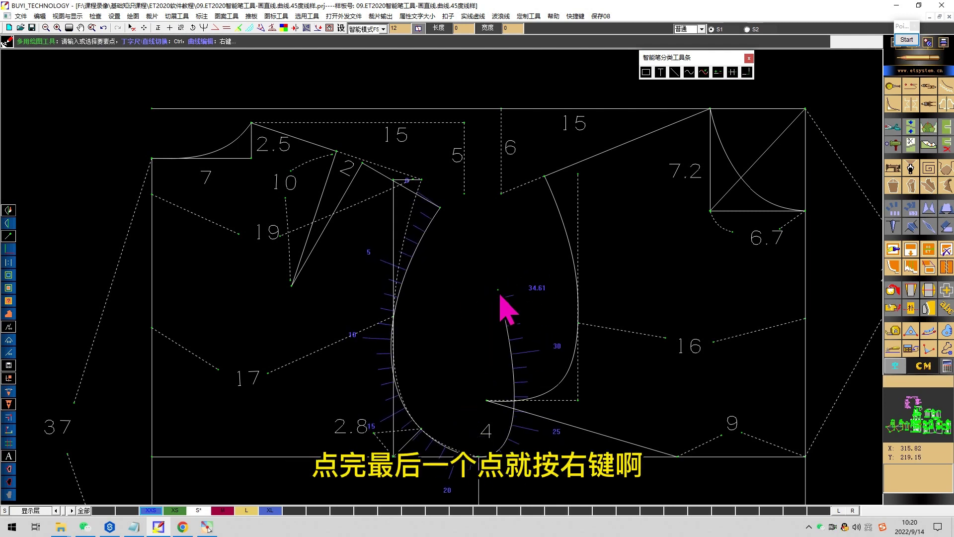
right_click(504, 304)
- Adjust the middle and lower points of the redrawn back armhole curve so it follows the back-width line and dashed guide
right_click(424, 239)
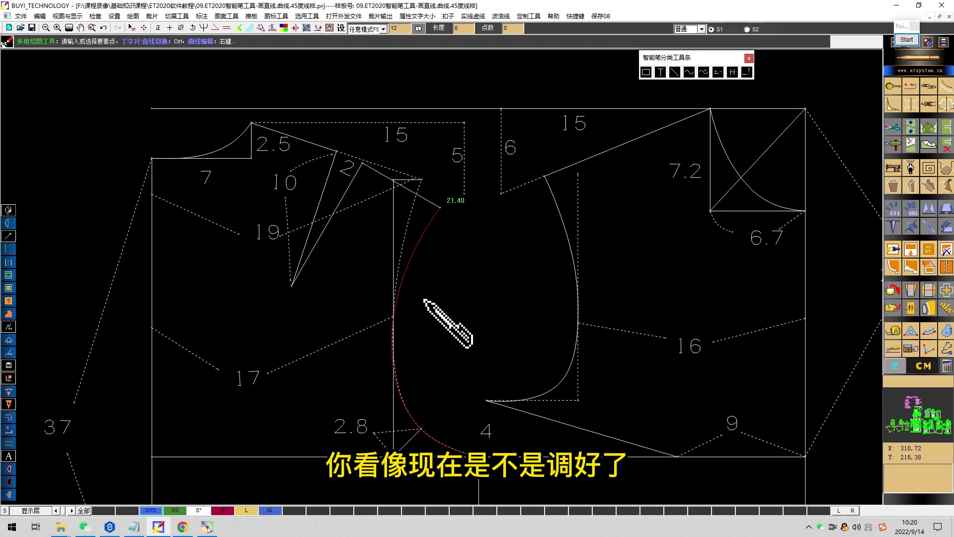
right_click(451, 229)
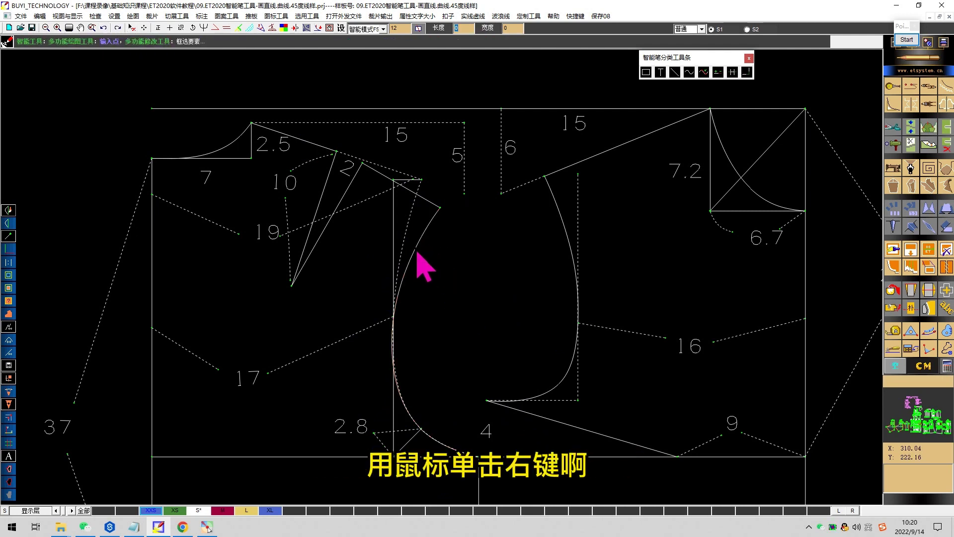
right_click(418, 248)
scroll(409, 350, "up", 1)
middle_click_drag(409, 350, 440, 277)
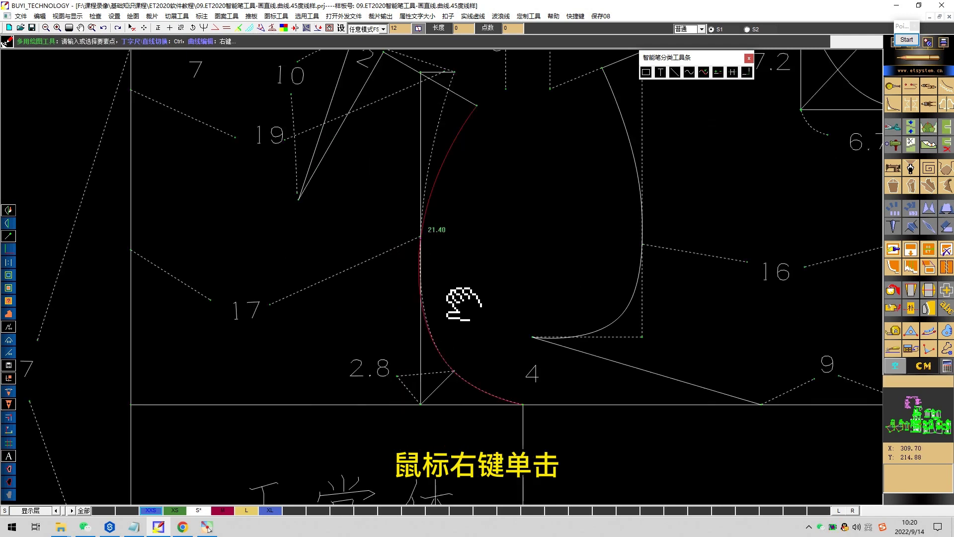
left_click_drag(420, 250, 443, 282)
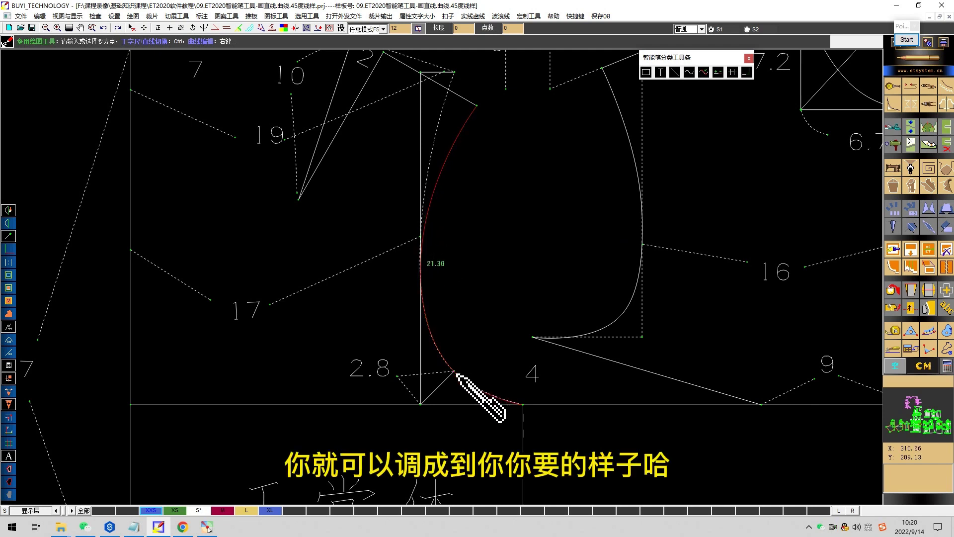
left_click_drag(456, 374, 456, 373)
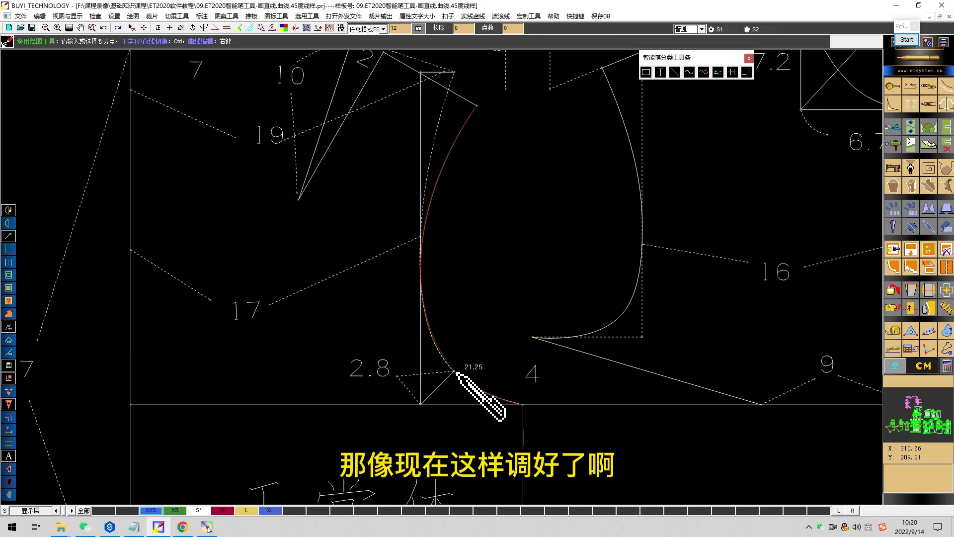
right_click(487, 348)
- Delete the front neckline curve inside the 7.2 by 6.7 neck rectangle
scroll(451, 209, "down", 3)
middle_click_drag(451, 210, 442, 280)
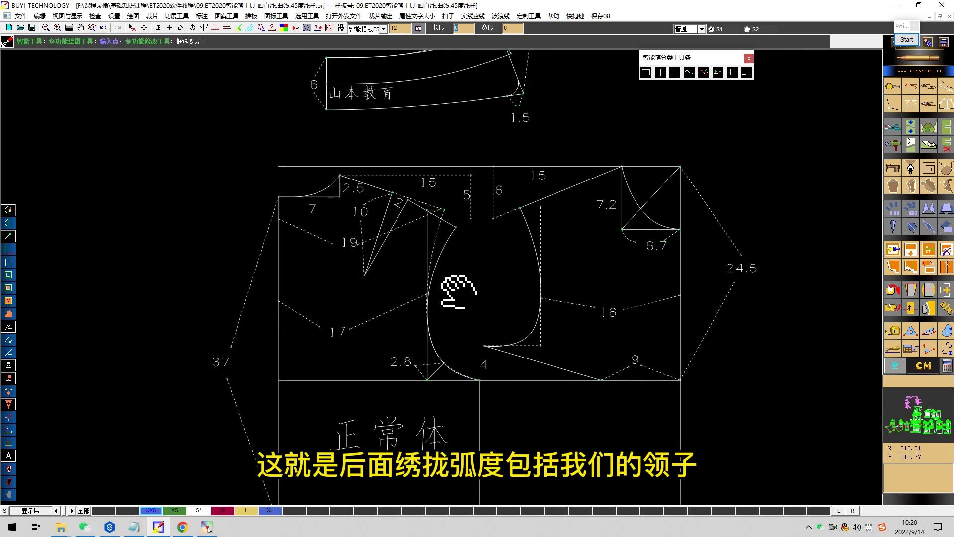
scroll(444, 278, "up", 1)
scroll(693, 178, "up", 6)
scroll(439, 300, "down", 6)
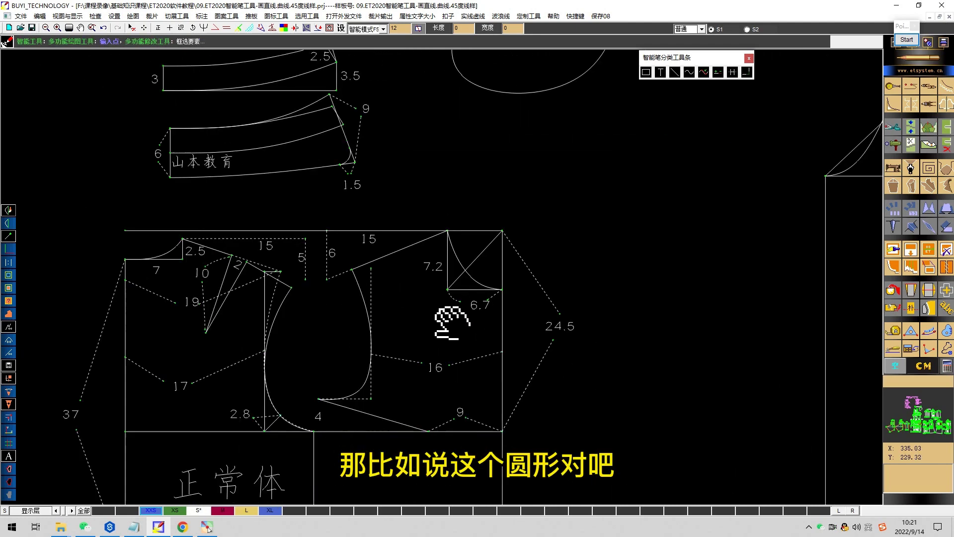
scroll(449, 328, "up", 3)
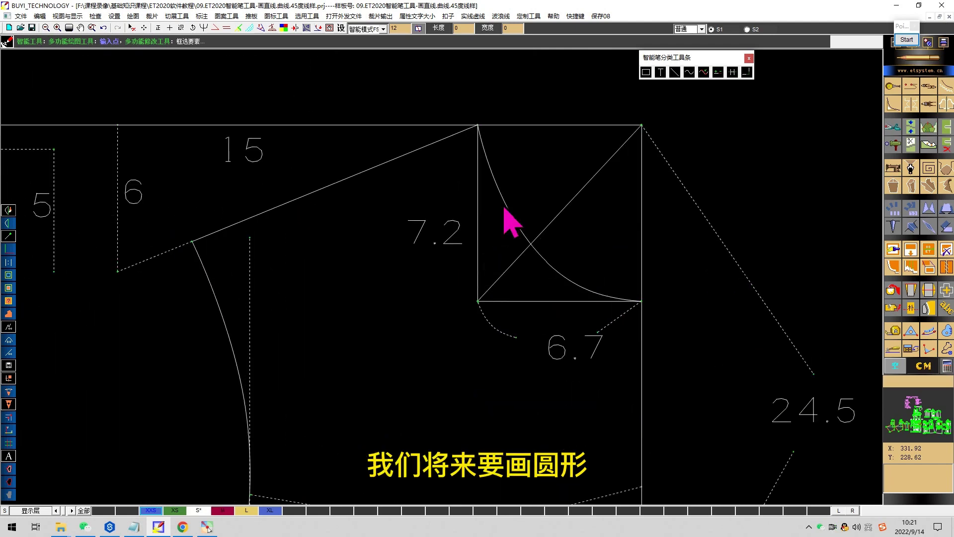
left_click_drag(510, 181, 499, 234)
right_click(553, 274)
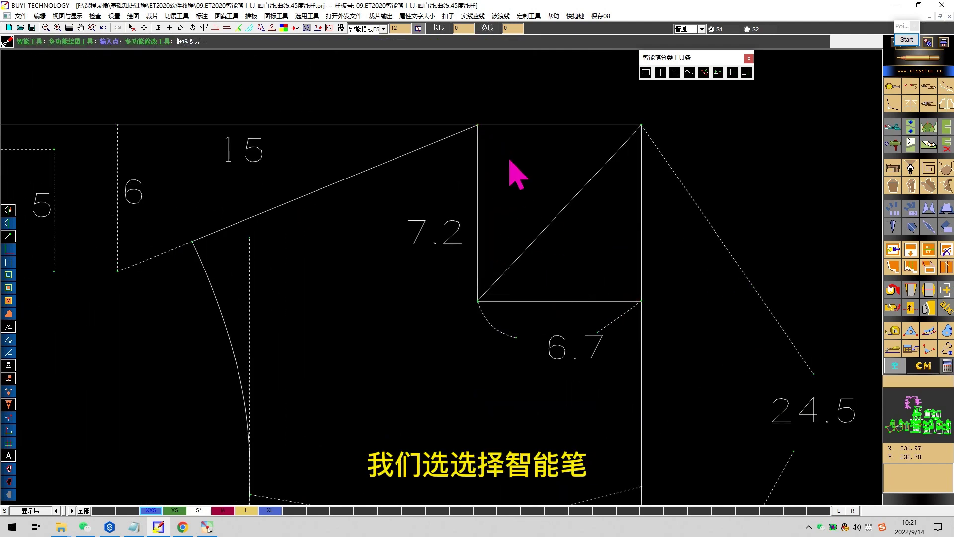
- Draw a straight line from the shoulder neck point to the centre-front corner, crossing the neck rectangle's existing diagonal
right_click(509, 160)
left_click(478, 126)
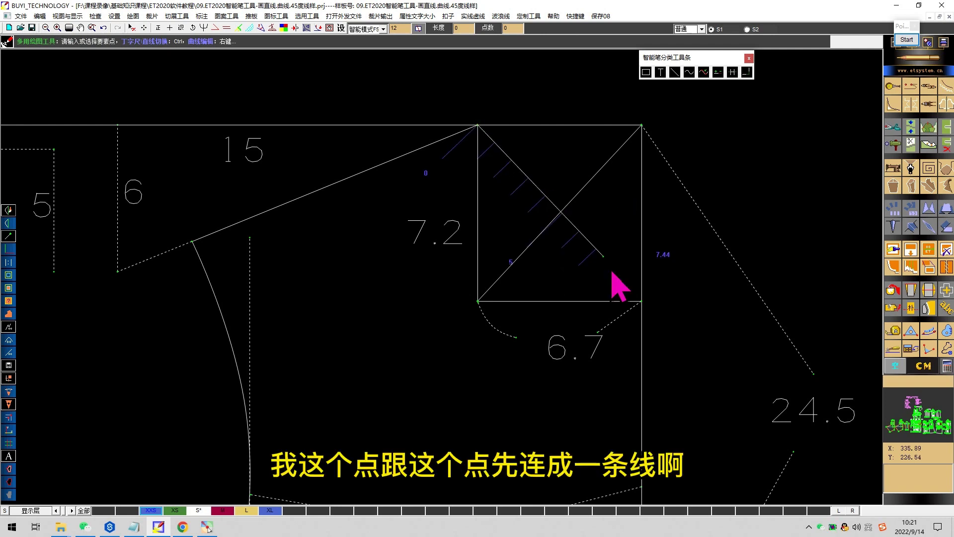
left_click(641, 301)
right_click(693, 264)
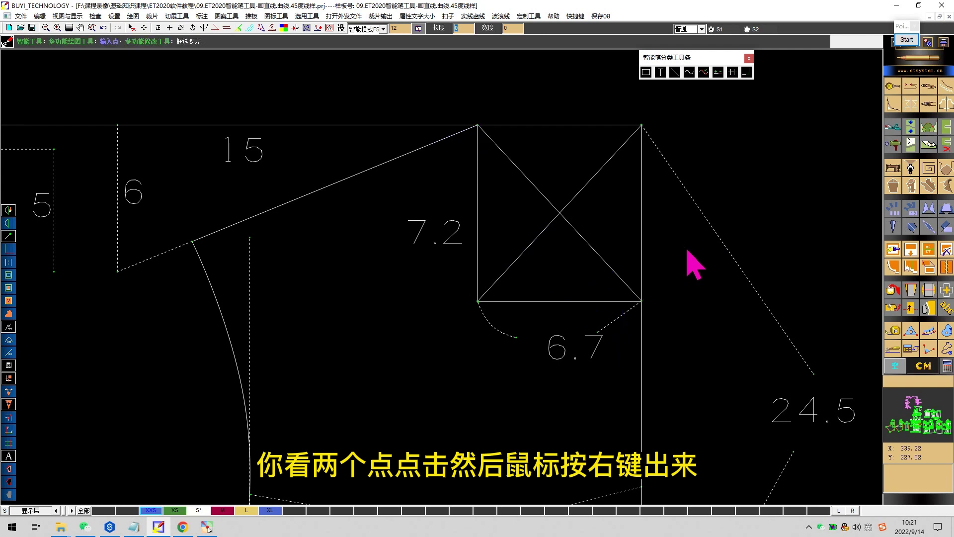
- Bend the new straight line into a concave neckline arc, and delete that arc
right_click(586, 242)
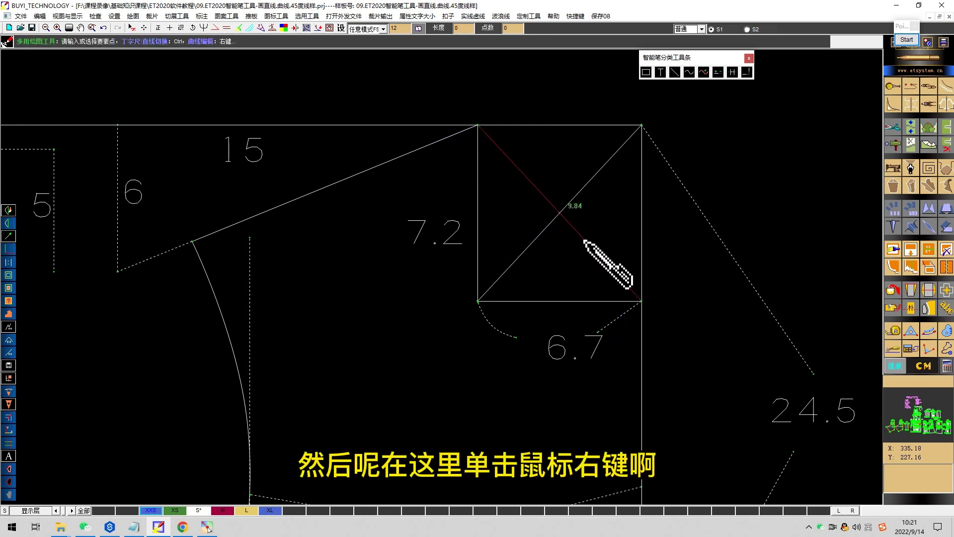
left_click_drag(559, 217, 547, 283)
right_click(556, 271)
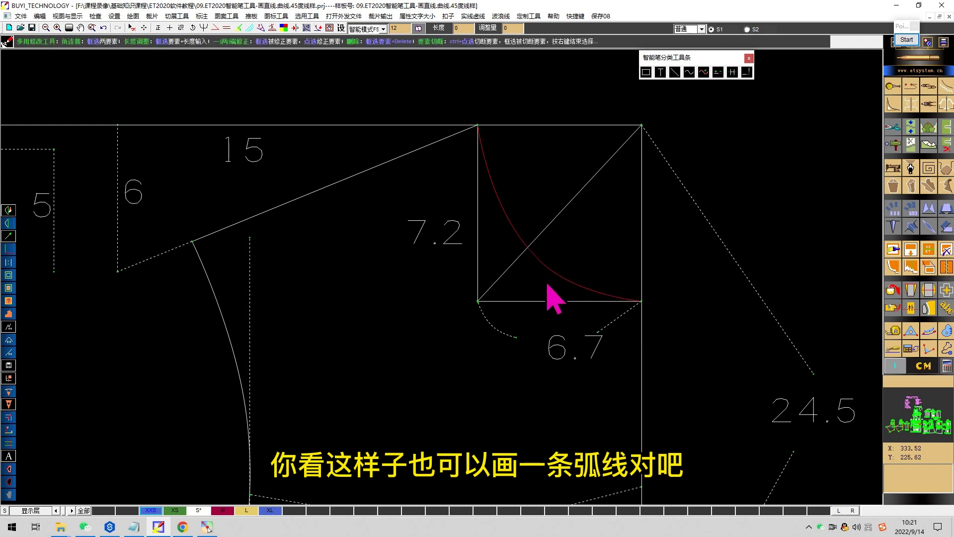
key("Delete")
- Draw the front neckline curve from the shoulder neck point through a point on the diagonal to the centre-front corner
right_click(516, 178)
left_click(477, 125)
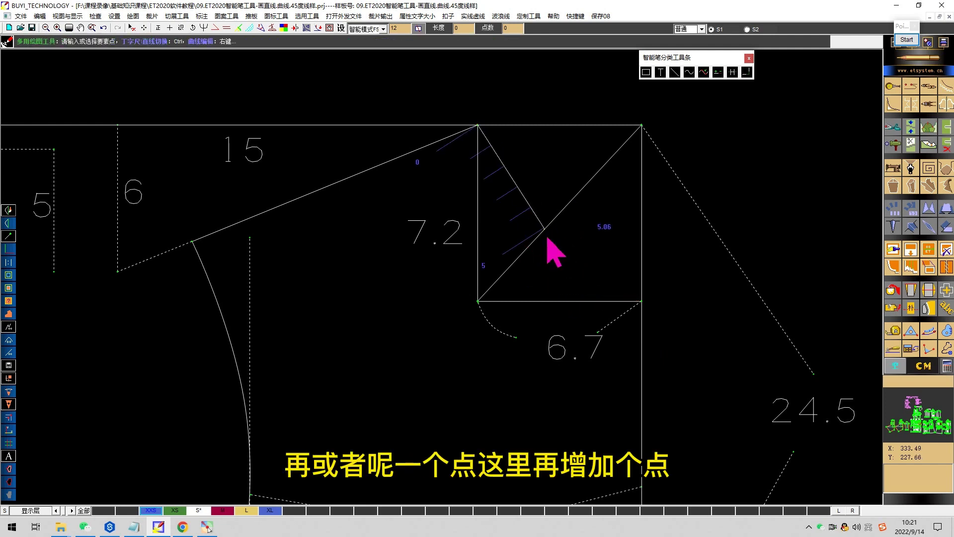
left_click(533, 246)
left_click(641, 301)
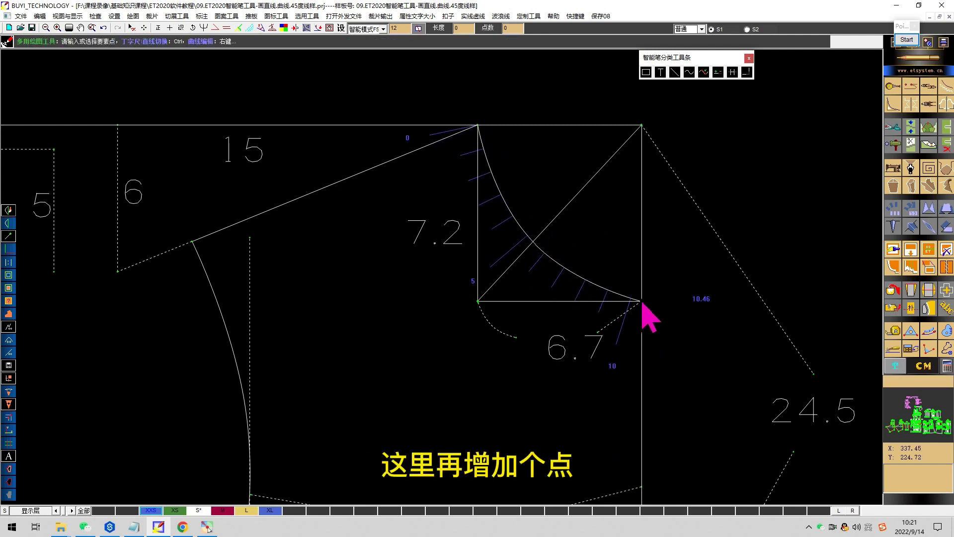
right_click(641, 301)
left_click_drag(590, 286, 550, 255)
right_click(525, 222)
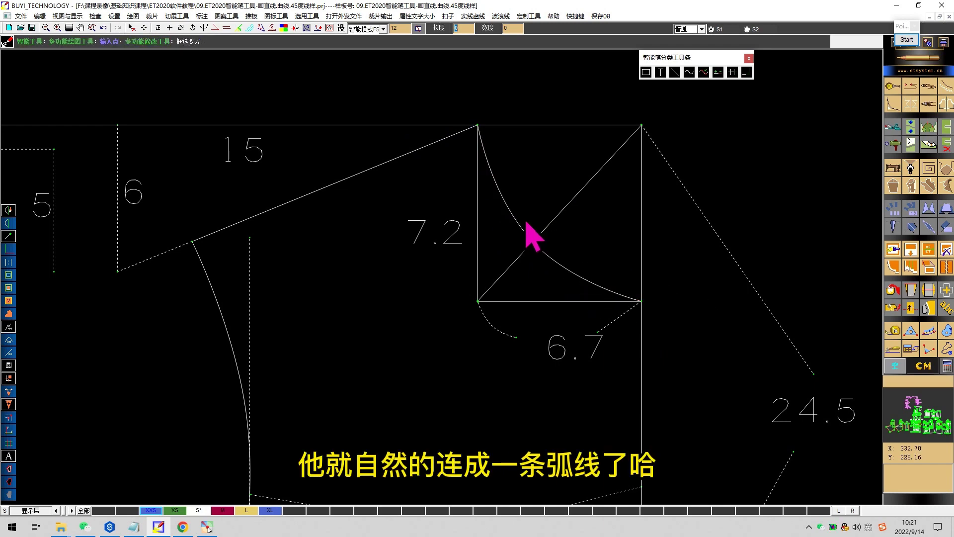
- Point out the 45度线 entry in the list of smart pen uses, and show the 活页宽度3 yoke piece
scroll(489, 214, "down", 8)
scroll(425, 233, "up", 5)
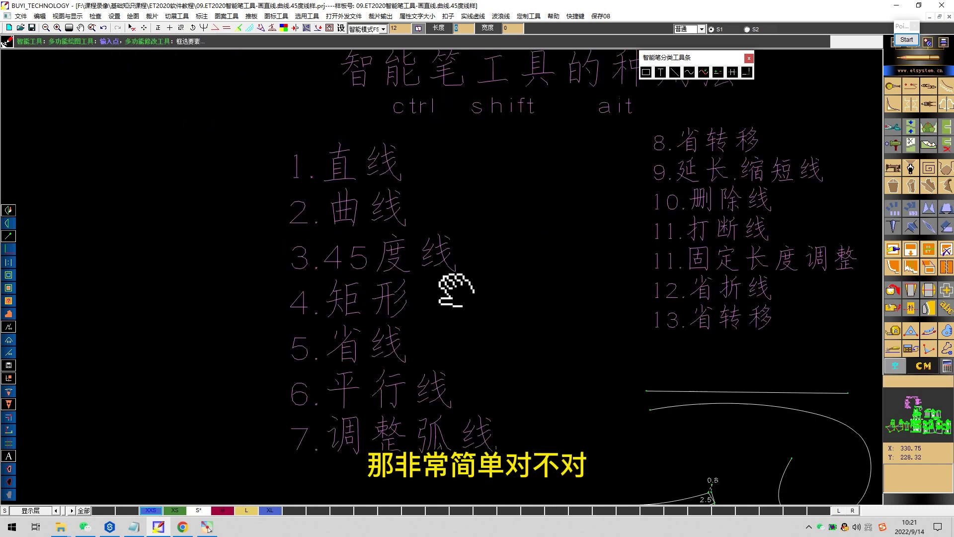
scroll(455, 294, "up", 1)
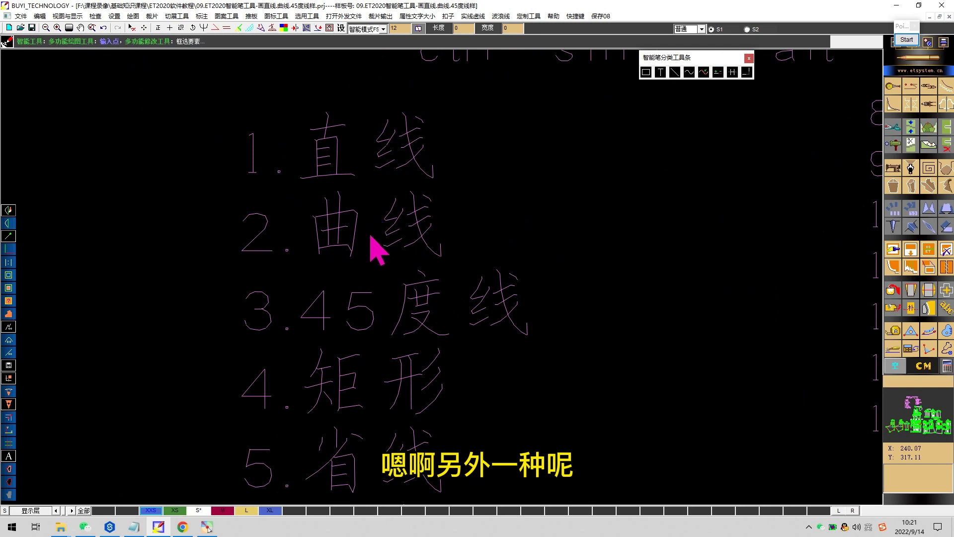
left_click_drag(296, 272, 486, 333)
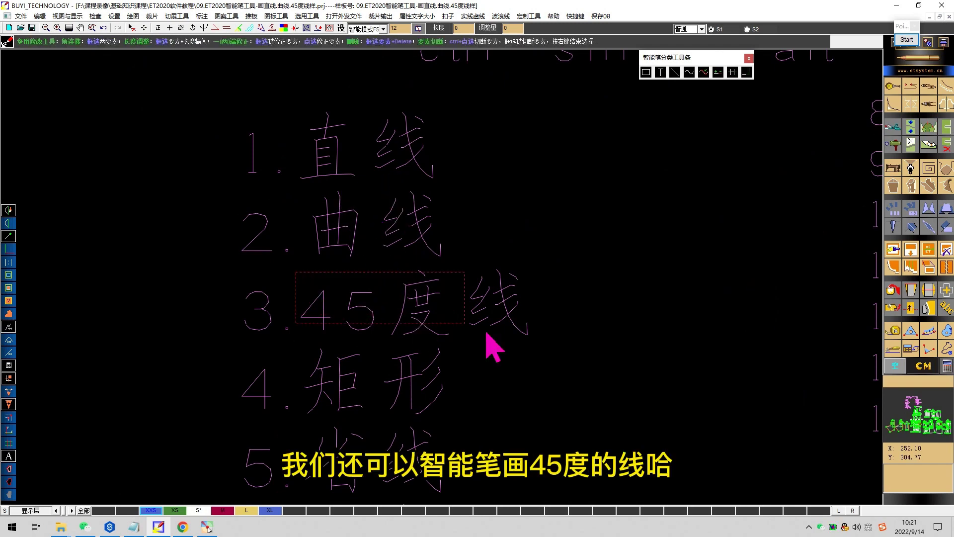
scroll(454, 283, "down", 3)
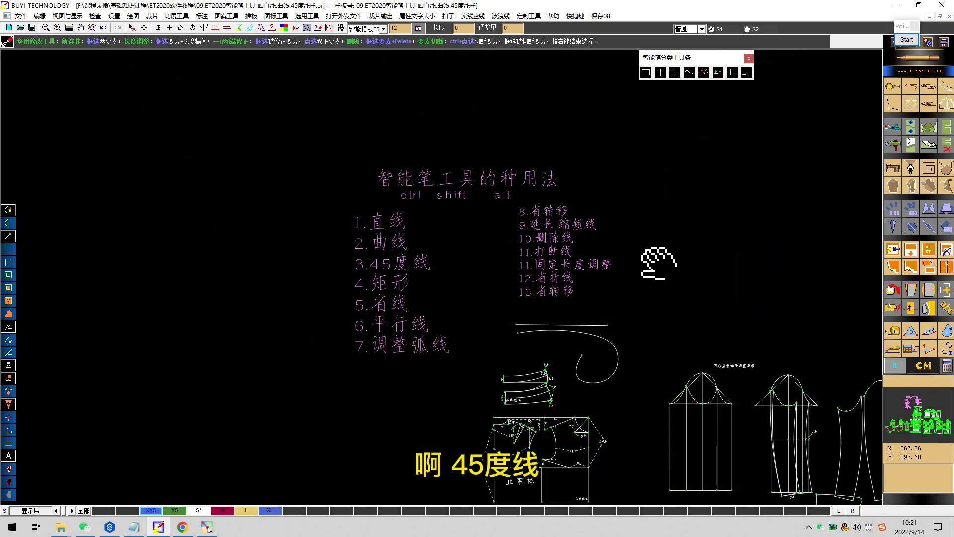
scroll(577, 446, "up", 1)
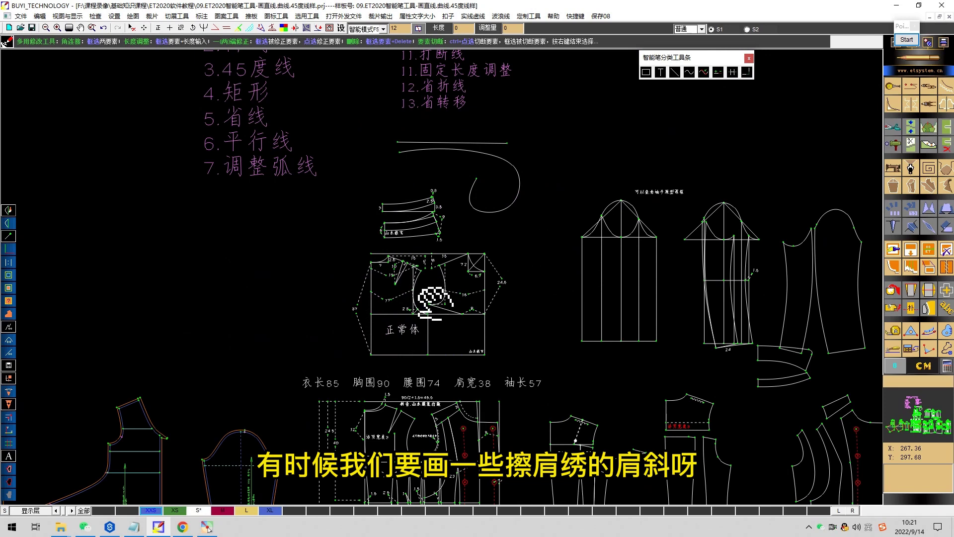
scroll(698, 427, "up", 5)
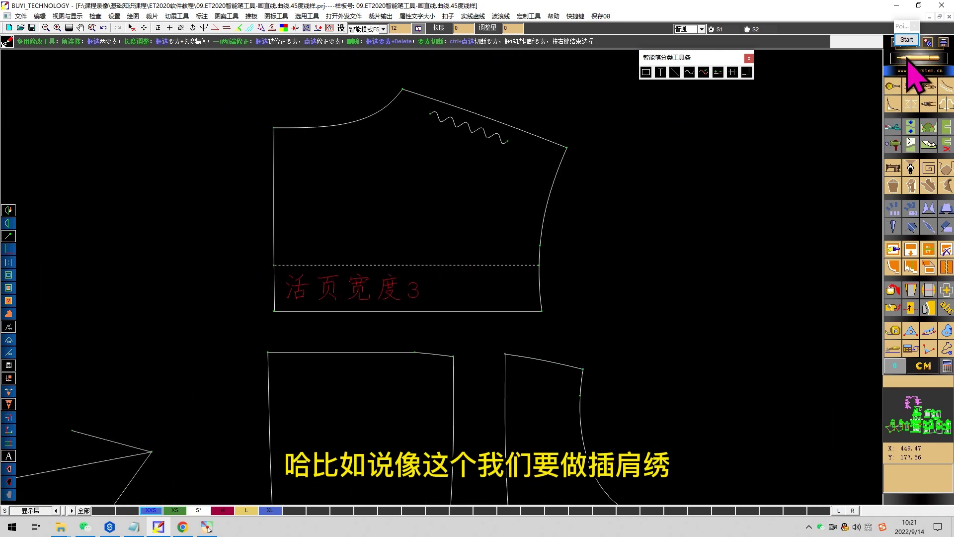
left_click(907, 58)
left_click(567, 148)
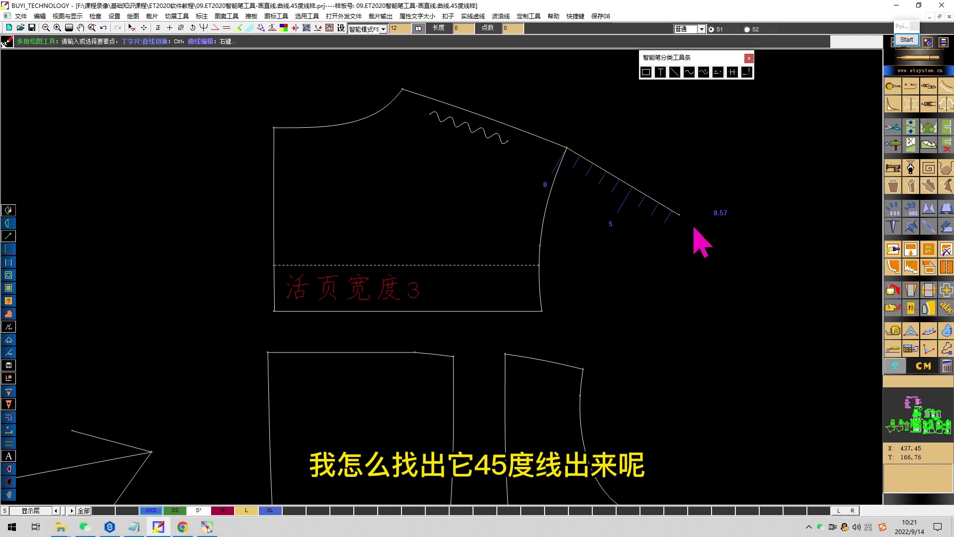
scroll(841, 311, "down", 1)
middle_click_drag(841, 311, 449, 288)
scroll(455, 290, "down", 1)
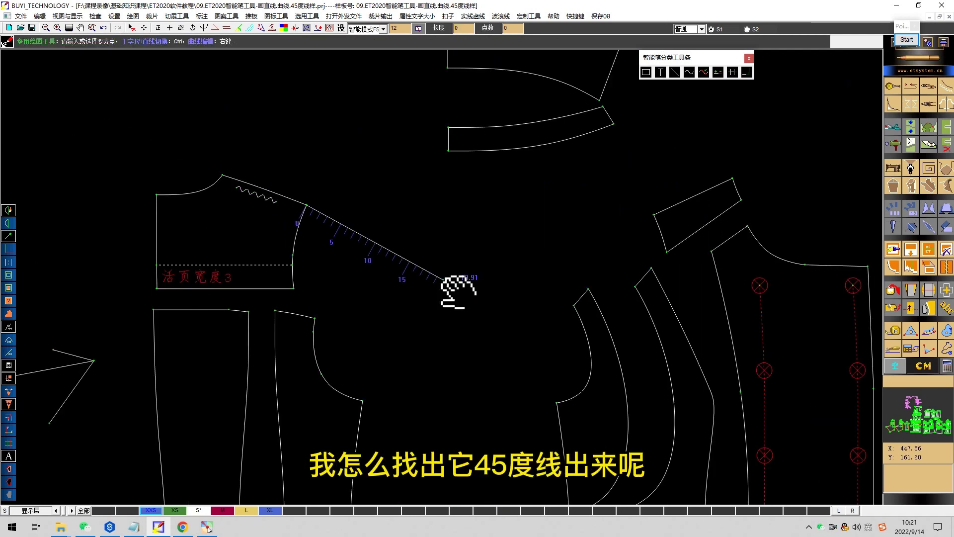
right_click(329, 242)
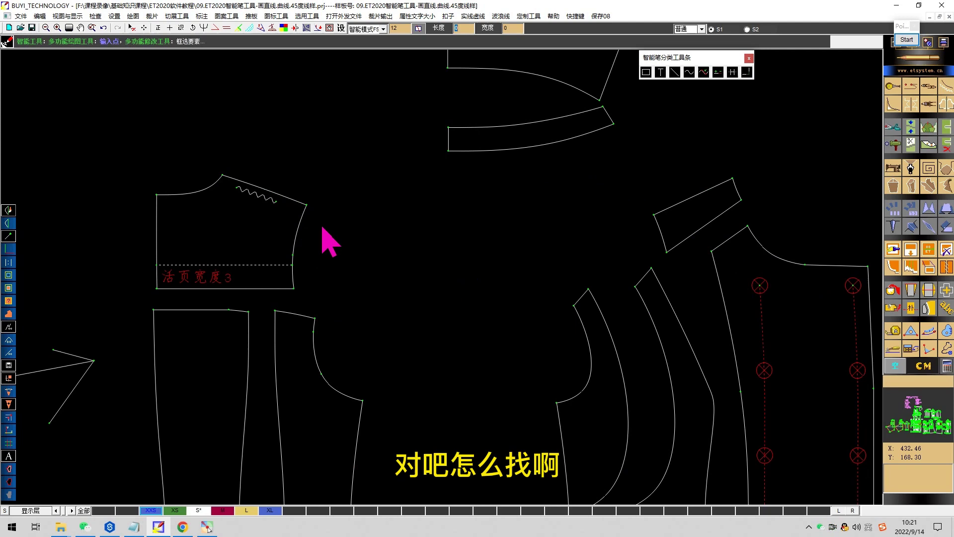
- Draw a vertical, a horizontal and a 45-degree line from the shoulder tip of the 活页宽度3 yoke piece
left_click(306, 204)
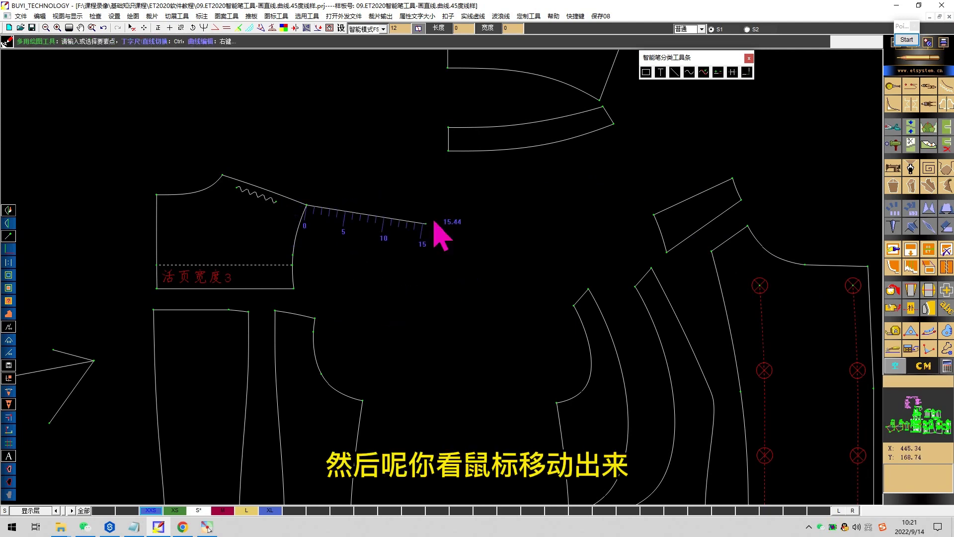
scroll(432, 281, "up", 2)
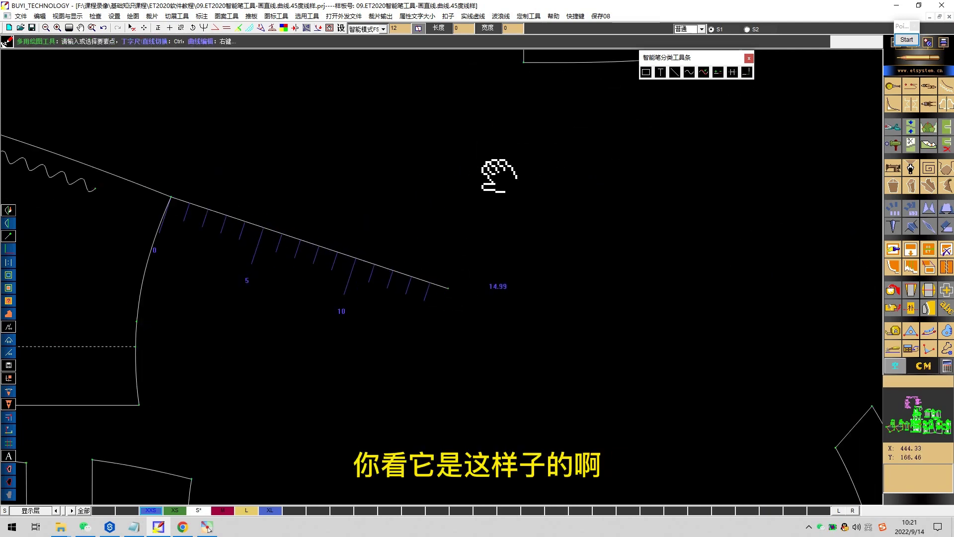
scroll(437, 286, "down", 2)
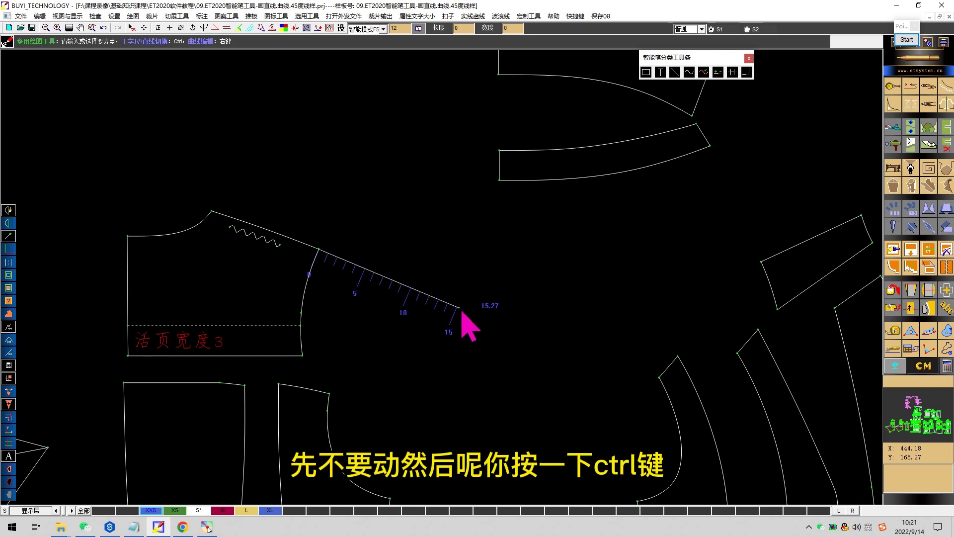
key("ctrl")
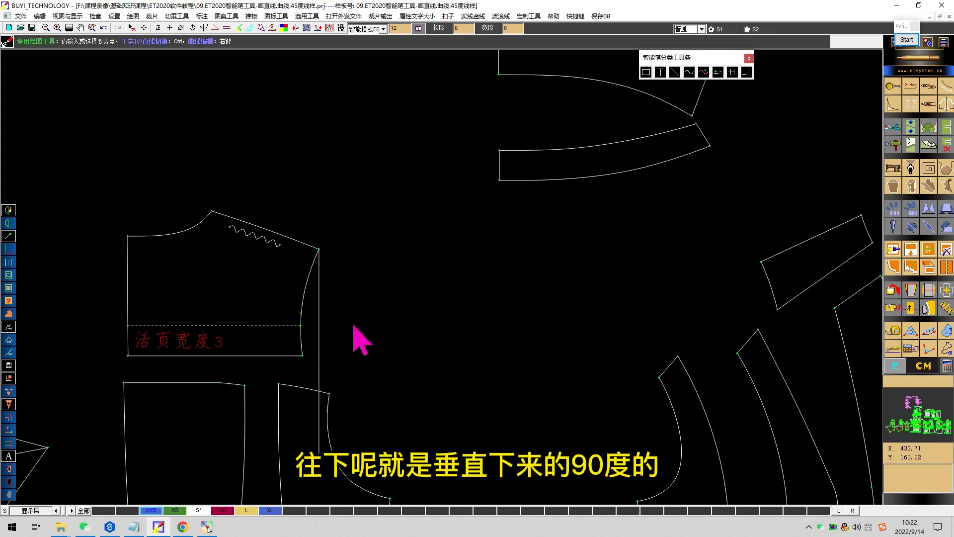
left_click(318, 250)
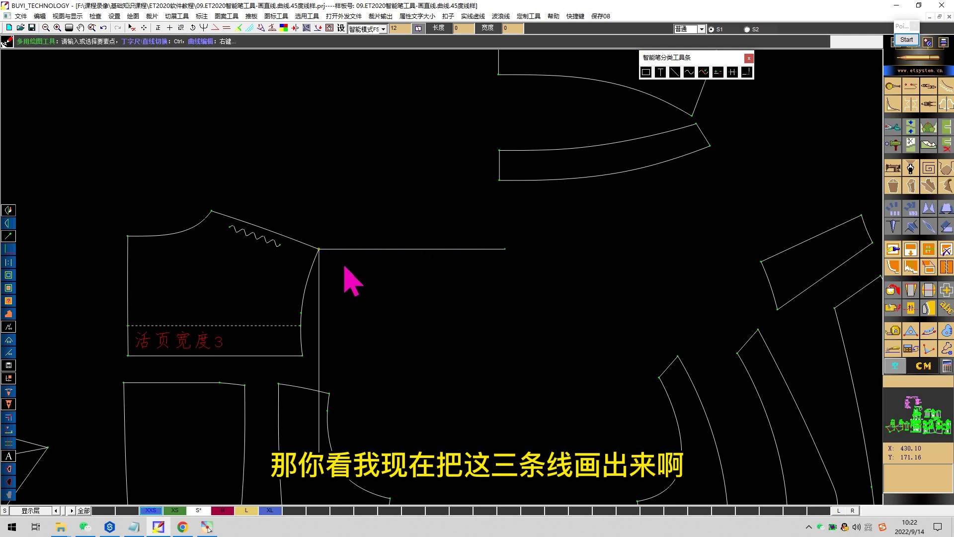
left_click(510, 423)
- Select the three lines, mark the angle with a red arc and "45" in the annotation tool, and clear the annotation
left_click_drag(417, 219, 348, 365)
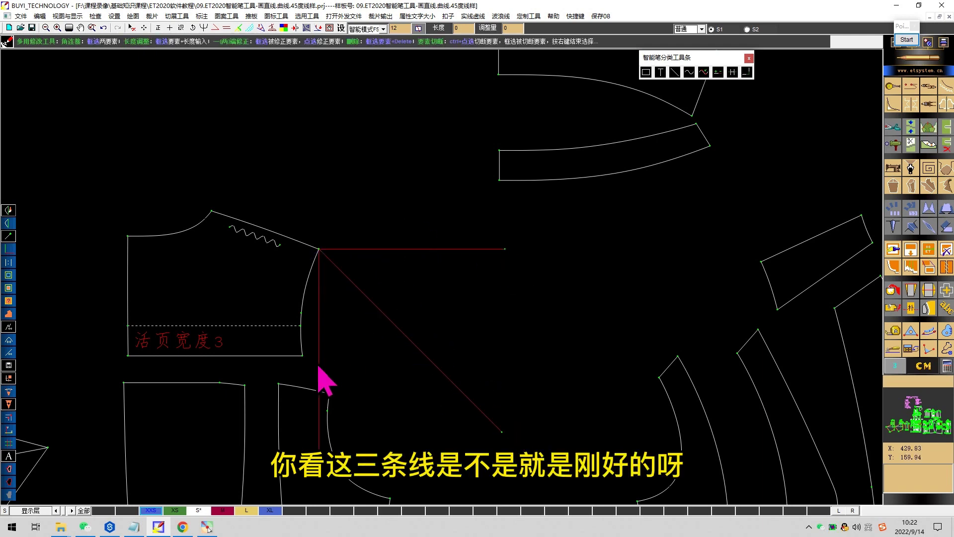
middle_click_drag(318, 369, 453, 292)
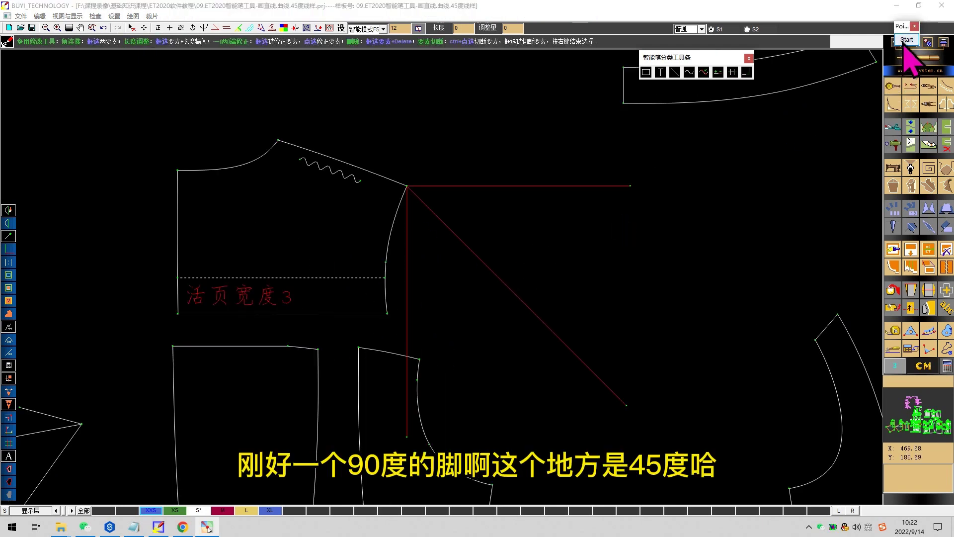
left_click(907, 39)
left_click_drag(461, 185, 441, 231)
mouse_move(520, 211)
left_mouse_down()
mouse_move(549, 230)
mouse_move(527, 246)
left_mouse_up()
mouse_move(578, 198)
left_mouse_down()
mouse_move(592, 233)
mouse_move(552, 273)
left_mouse_up()
left_click_drag(576, 218, 611, 229)
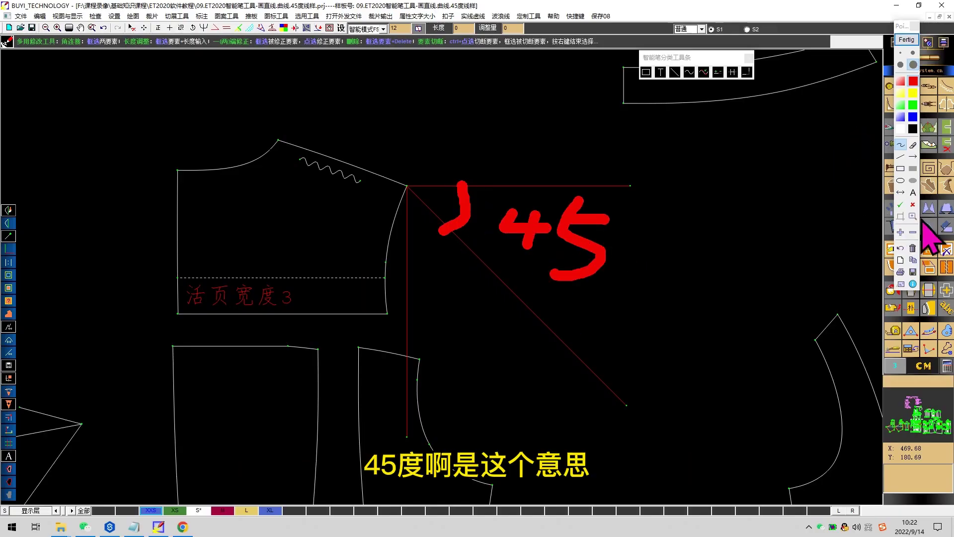
left_click(912, 248)
left_click(907, 39)
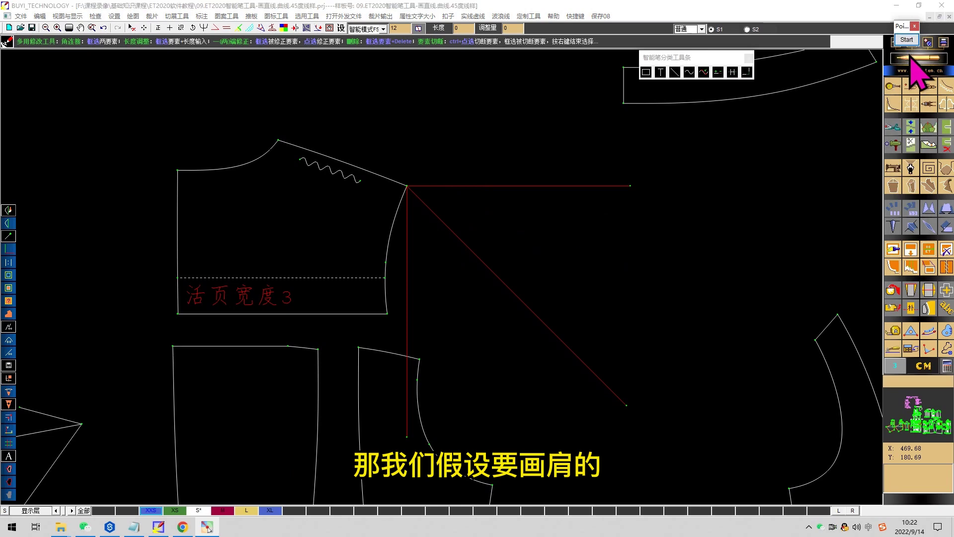
- Delete the horizontal and vertical lines at the yoke's shoulder tip, keeping the 45-degree line
left_click_drag(530, 171, 401, 273)
key("Delete")
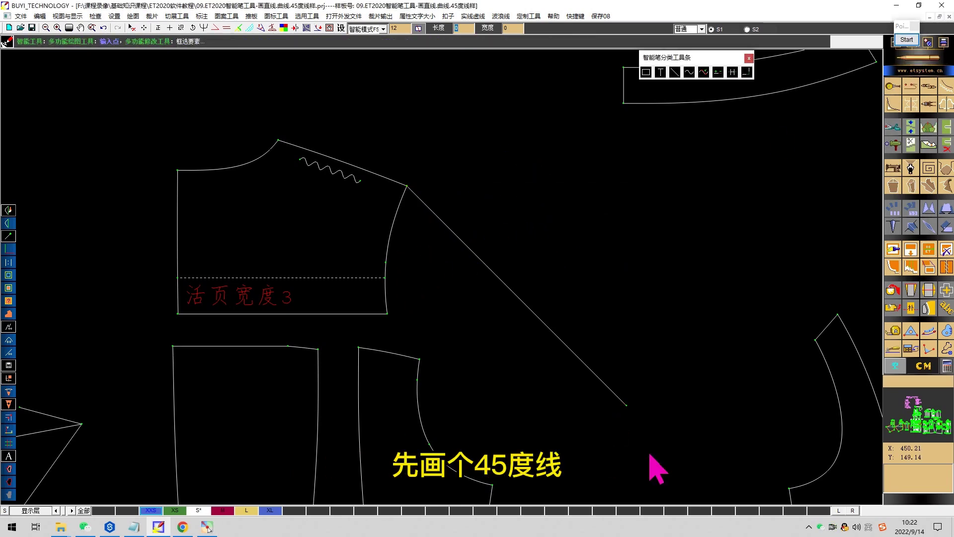
- Draw a line about 30.1 long from the yoke's shoulder tip, slightly above the 45-degree line, and offset a parallel copy just below it
scroll(453, 287, "down", 3)
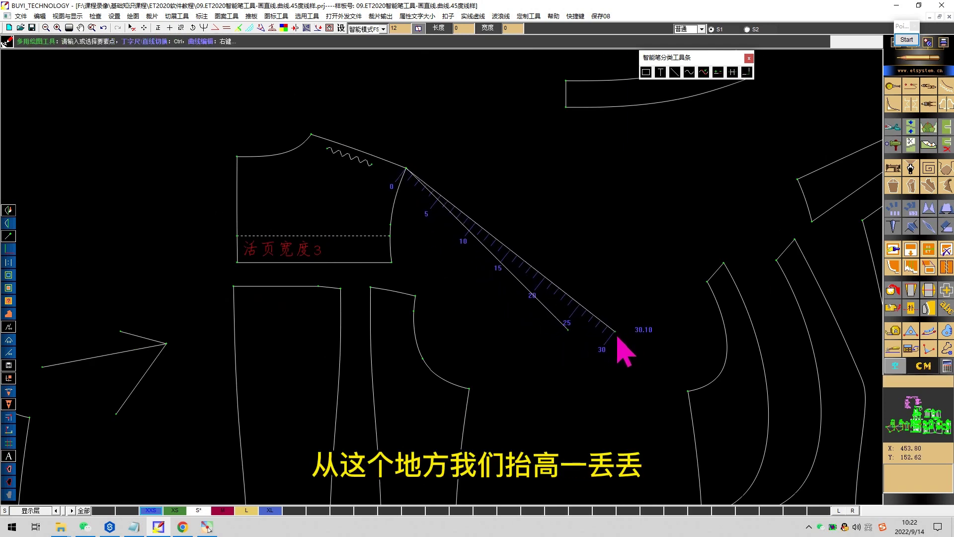
left_click(615, 329)
right_click(615, 331)
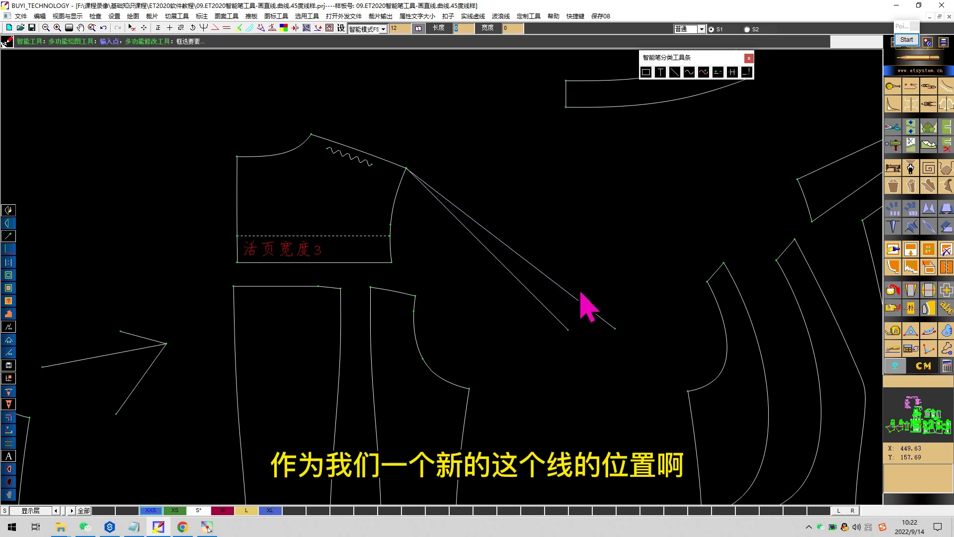
left_click_drag(547, 254, 533, 278)
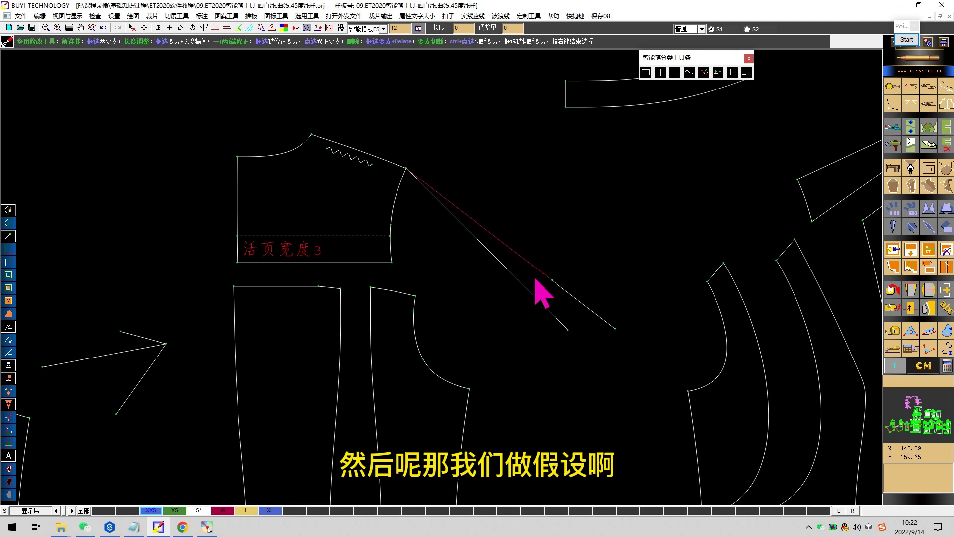
right_click(468, 259, "shift")
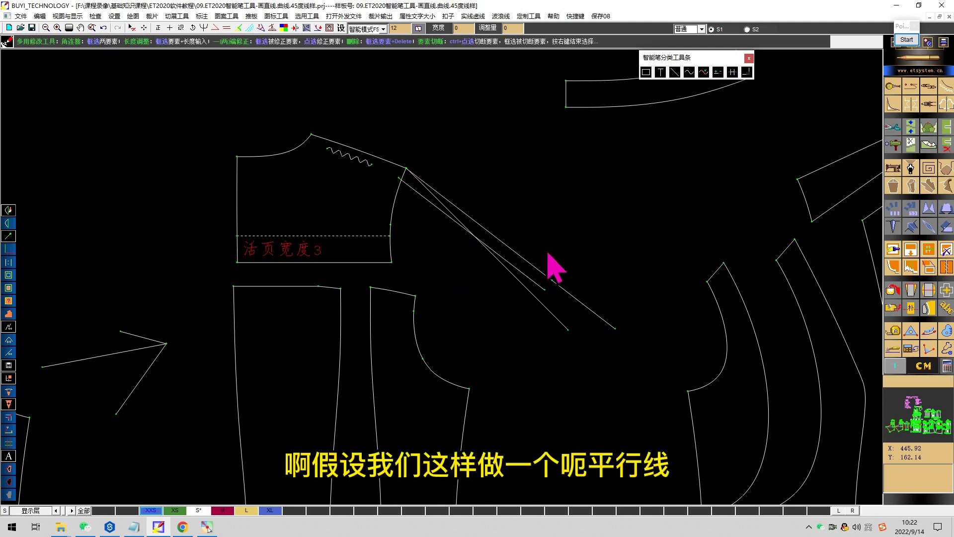
- Delete the 45-degree line, the raised line and its parallel copy at the yoke's shoulder tip
left_click_drag(522, 233, 509, 255)
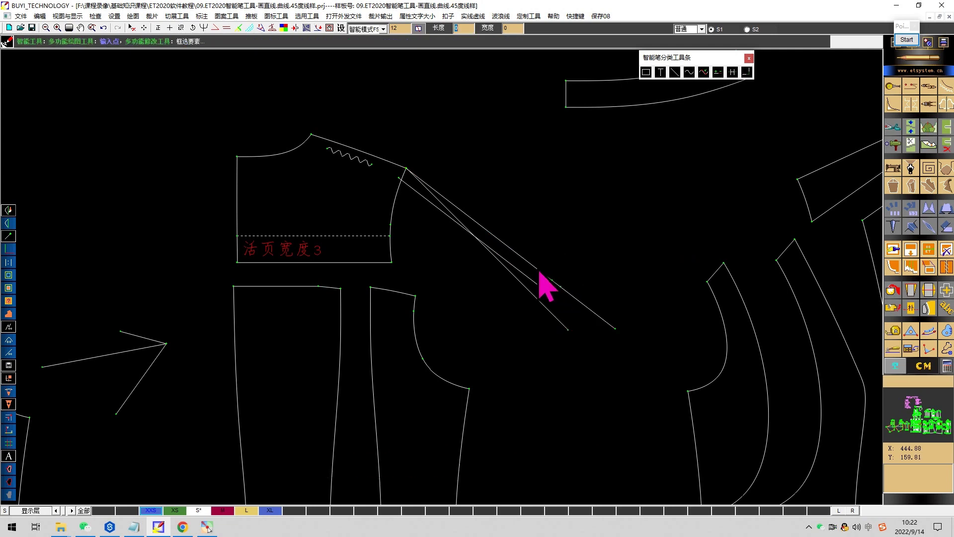
mouse_move(542, 273)
left_mouse_down()
mouse_move(526, 298)
mouse_move(538, 298)
left_mouse_up()
key("Delete")
key("Delete")
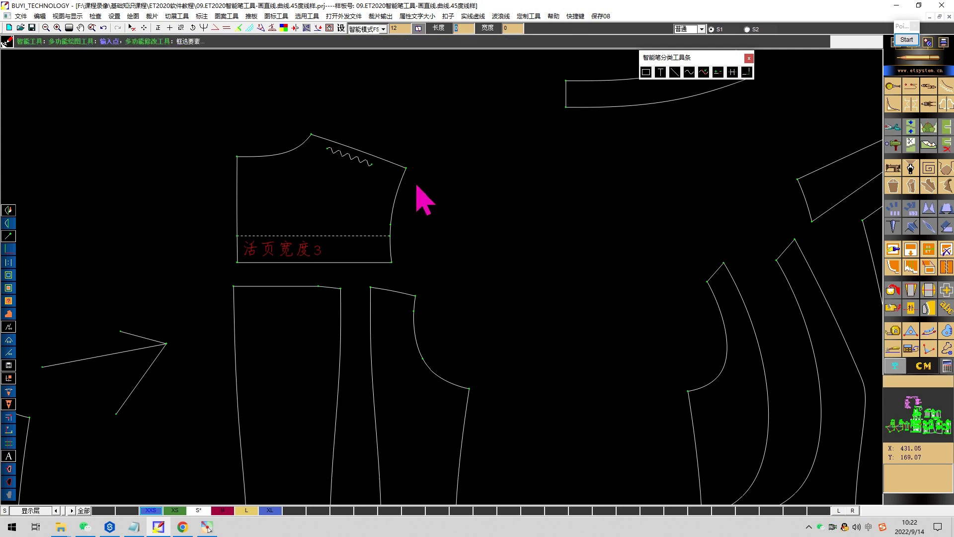
- Draw a long 45-degree guide line and a slightly raised sleeve line of similar length from the yoke's shoulder tip
left_click(407, 170)
left_click(646, 409)
right_click(564, 305)
left_click(407, 169)
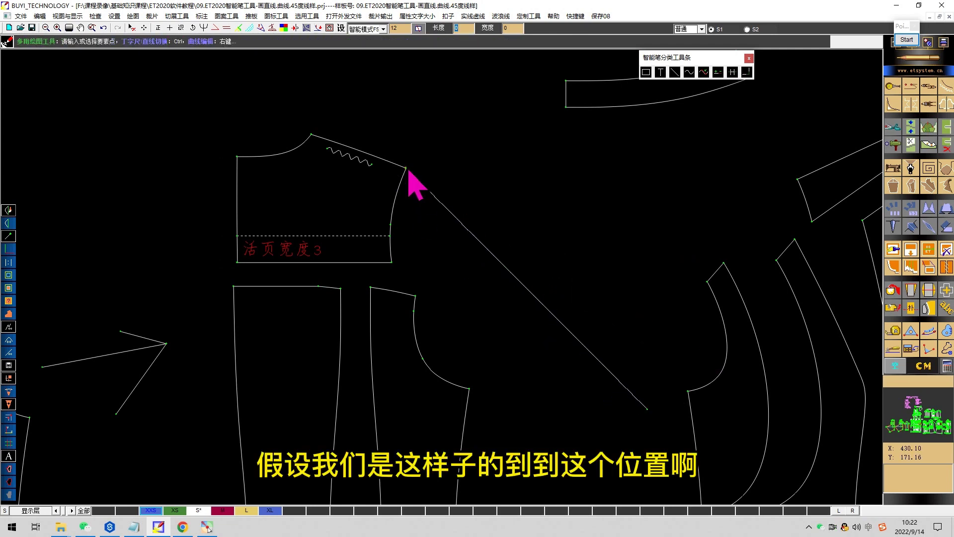
left_click(663, 370)
right_click(662, 371)
- Delete the 45-degree guide line and place a parallel copy of the raised sleeve line about 20 below it
left_click_drag(653, 386, 618, 421)
key("Delete")
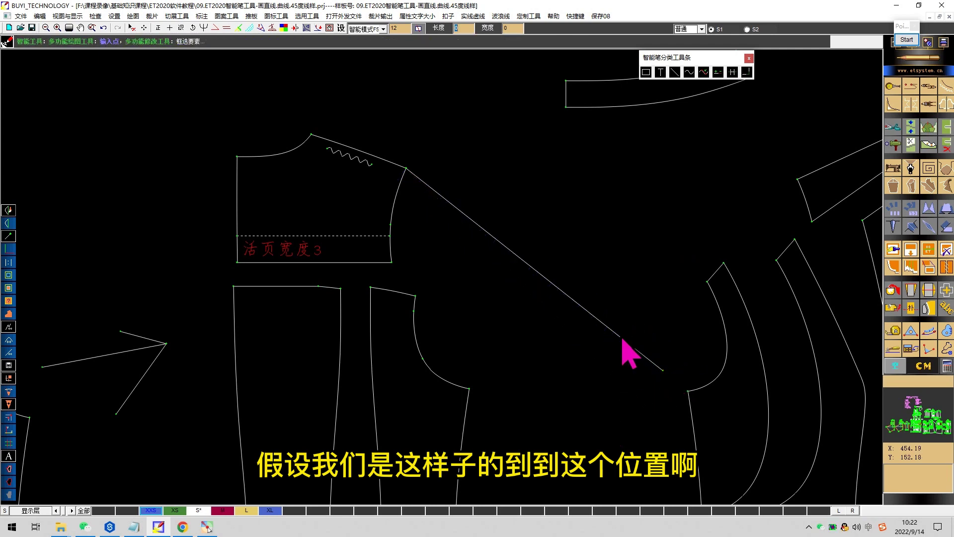
left_click_drag(598, 281, 509, 337)
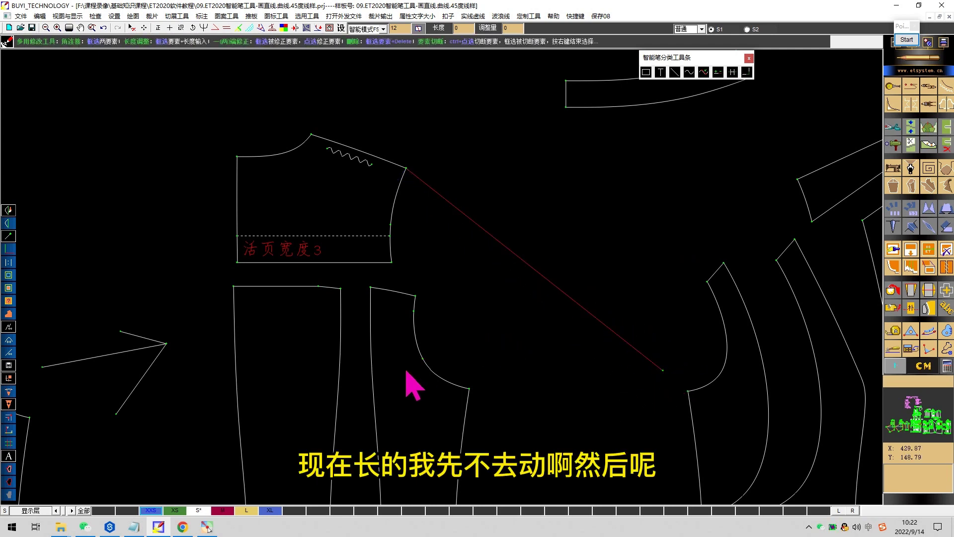
right_click(405, 370, "shift")
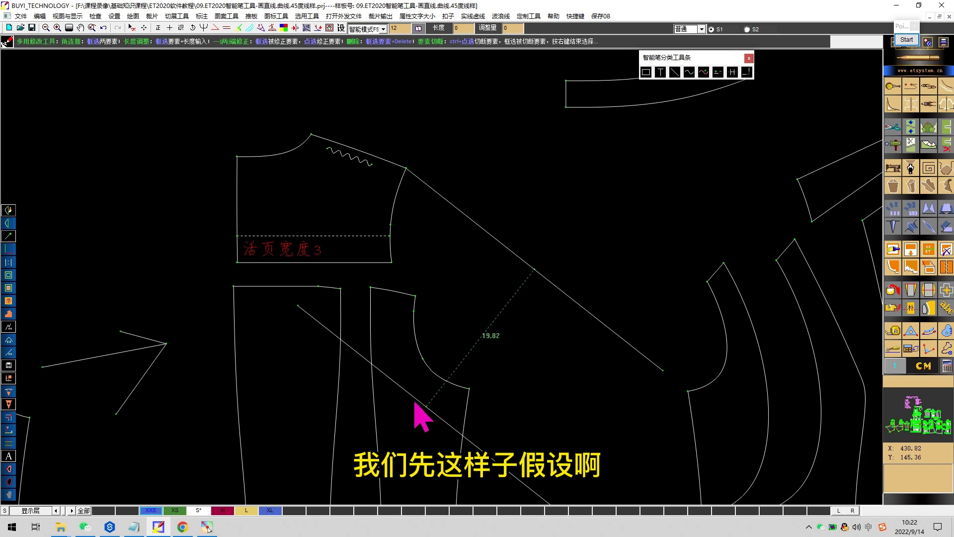
left_click(417, 408)
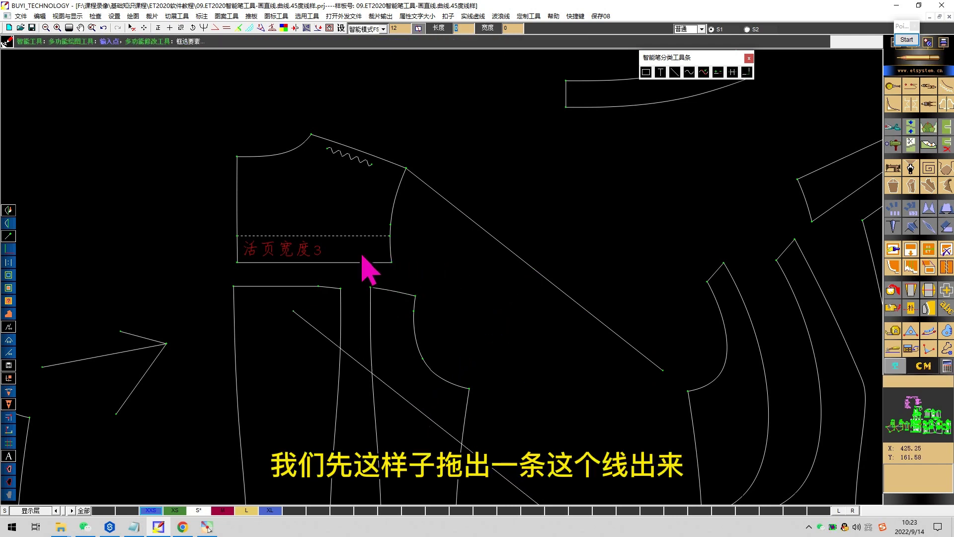
- Draw a raglan curve about 29 long from the yoke's neckline to the parallel line, bowing it outward into a smooth armhole shape
left_click_drag(277, 155, 360, 376)
right_click(360, 375)
right_click(357, 288)
left_click_drag(354, 277, 385, 281)
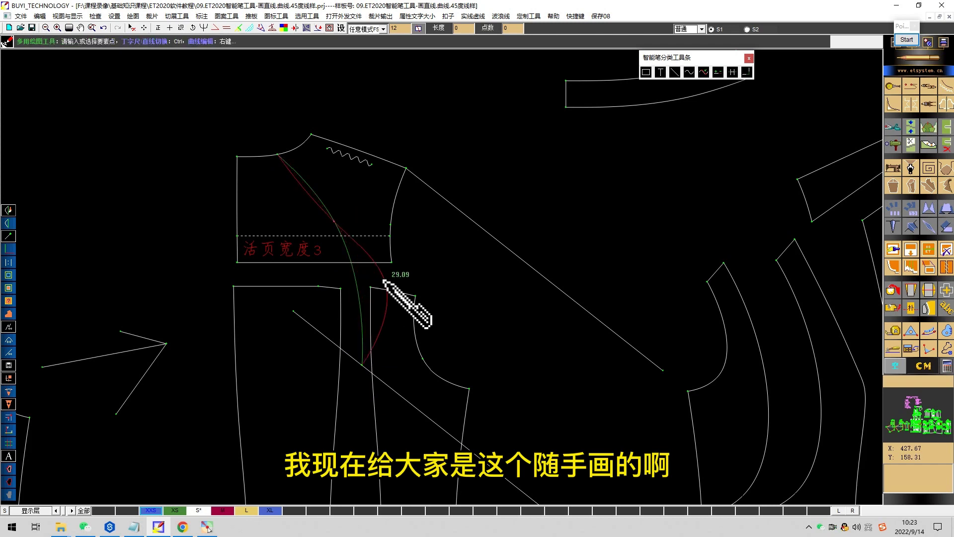
left_click_drag(340, 230, 366, 228)
left_click_drag(385, 282, 387, 285)
right_click(387, 285)
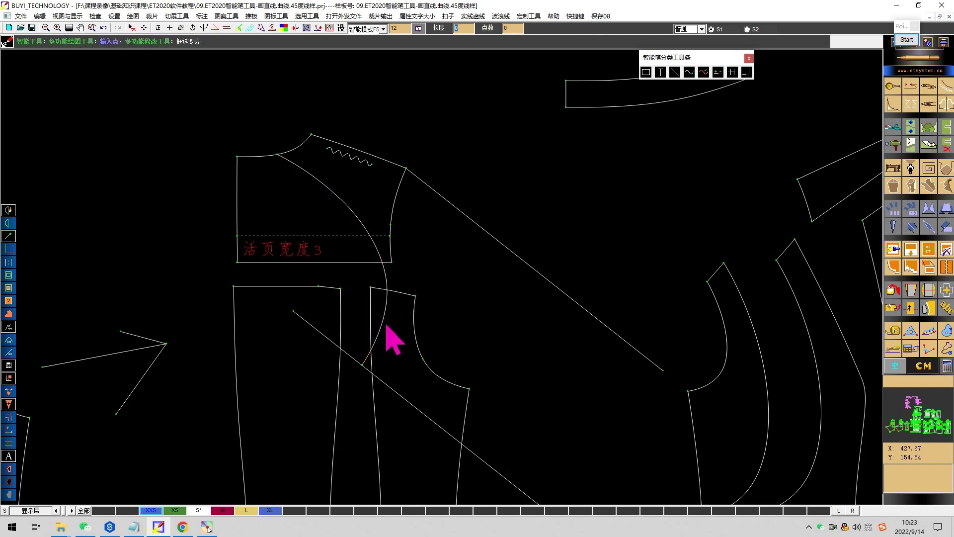
- Draw the underarm line from the raglan curve's lower end and the cuff line from the far end of the sleeve line
left_click(364, 366)
left_click(536, 479)
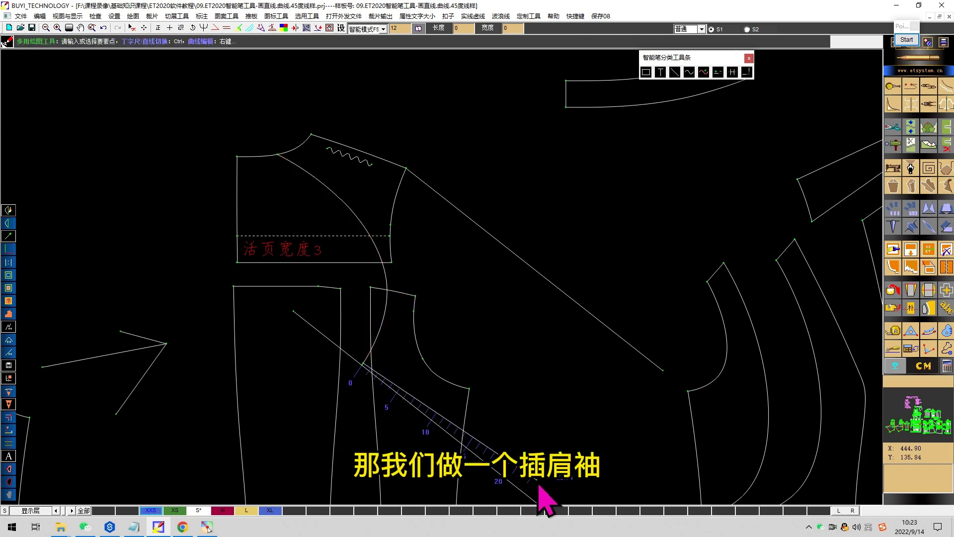
right_click(537, 479)
left_click(662, 370)
left_click(570, 502)
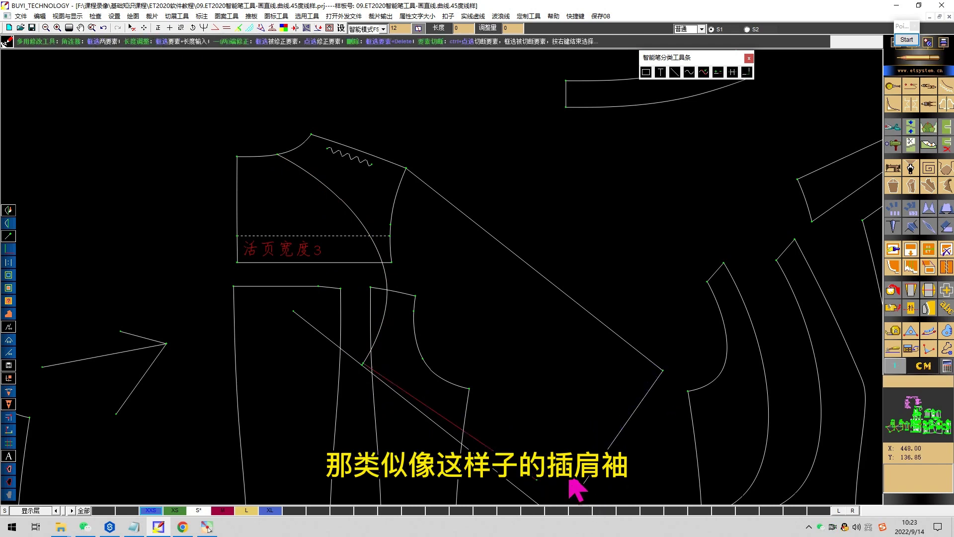
- Delete the parallel helper line and join the sleeve outline's corners at the cuff and underarm
left_click_drag(523, 486, 489, 480)
key("Delete")
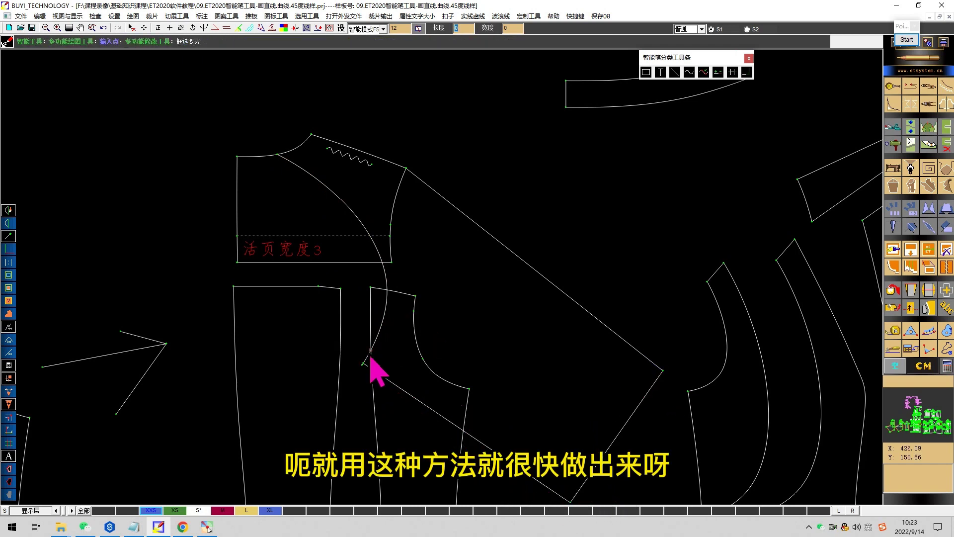
left_click_drag(371, 354, 363, 380)
right_click(401, 347)
right_click(368, 372)
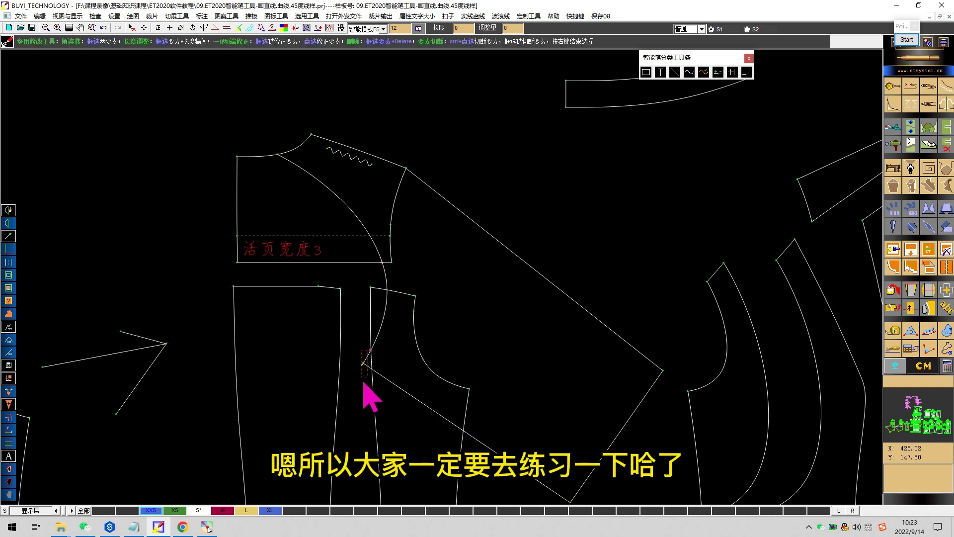
right_click(363, 382)
- Highlight the raglan sleeve's outline together with the shoulder line and armhole, and clear the selection
left_click_drag(507, 222, 517, 279)
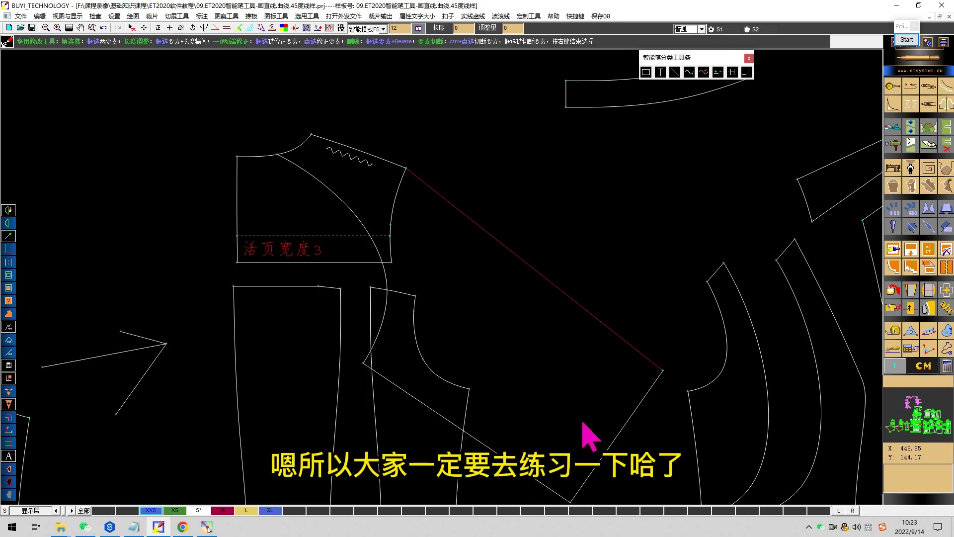
left_click(343, 195)
left_click(362, 152)
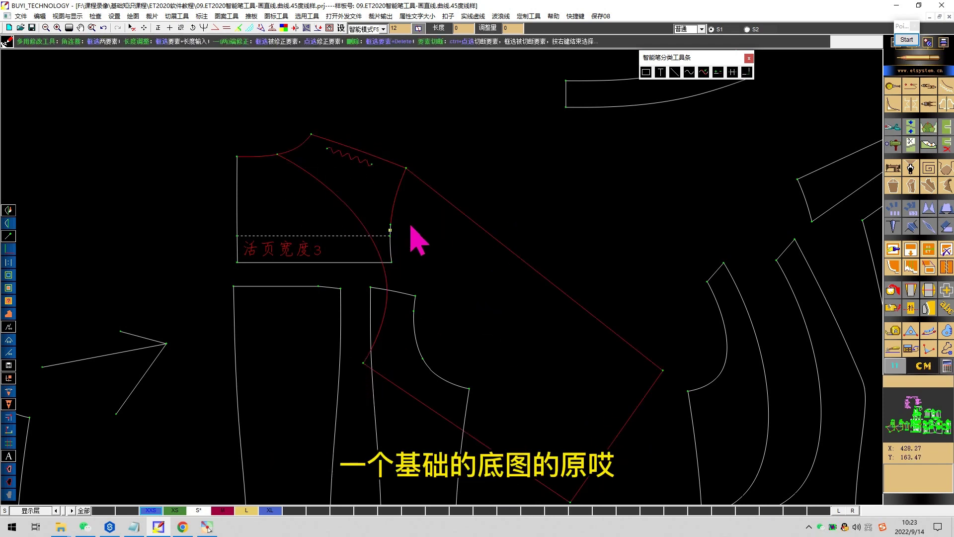
left_click(916, 58)
- Delete the yoke's upper armhole curve between the shoulder tip and the dashed line
left_click_drag(397, 202, 381, 231)
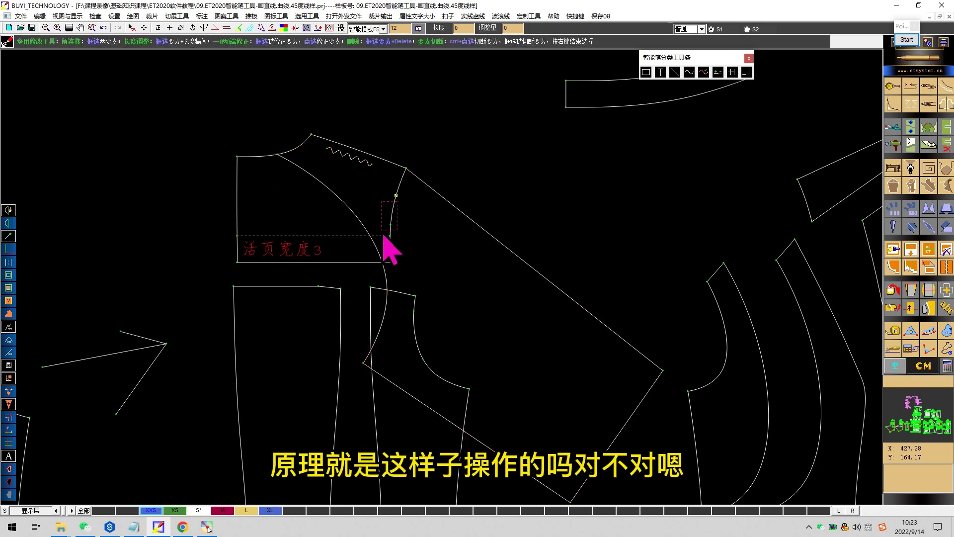
key("Delete")
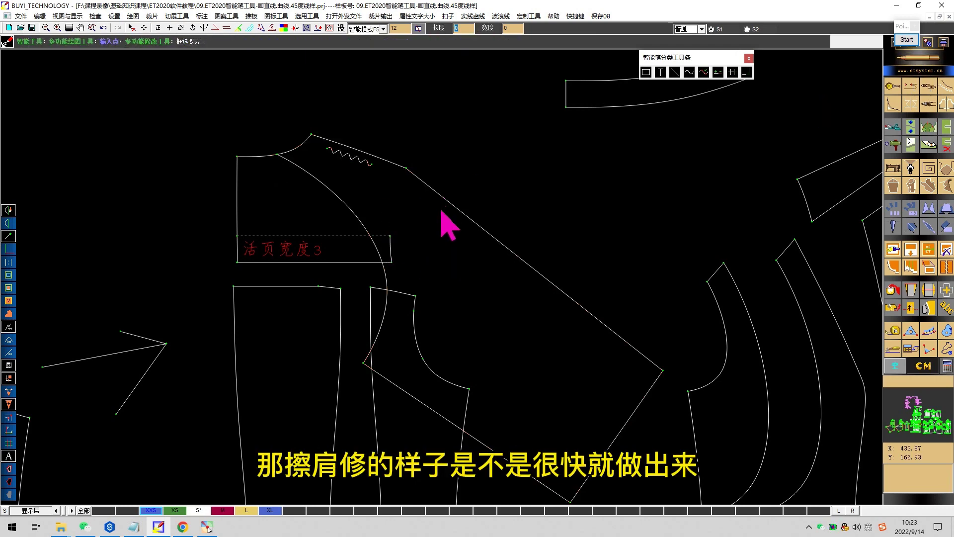
scroll(442, 214, "down", 6)
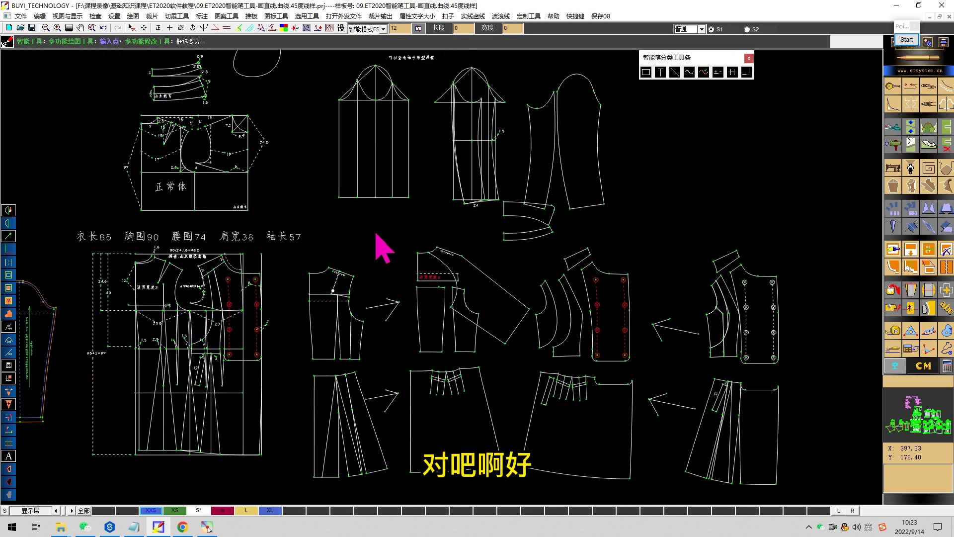
scroll(376, 234, "down", 2)
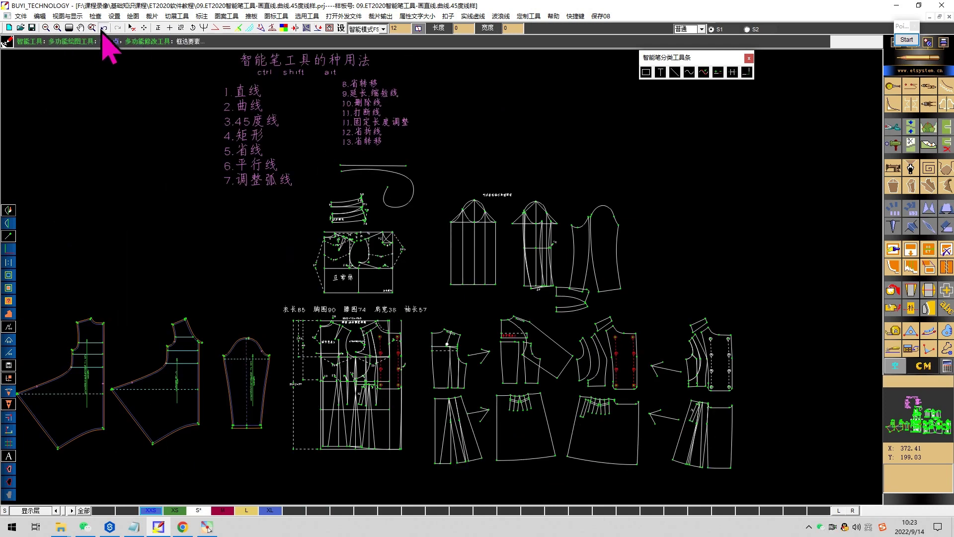